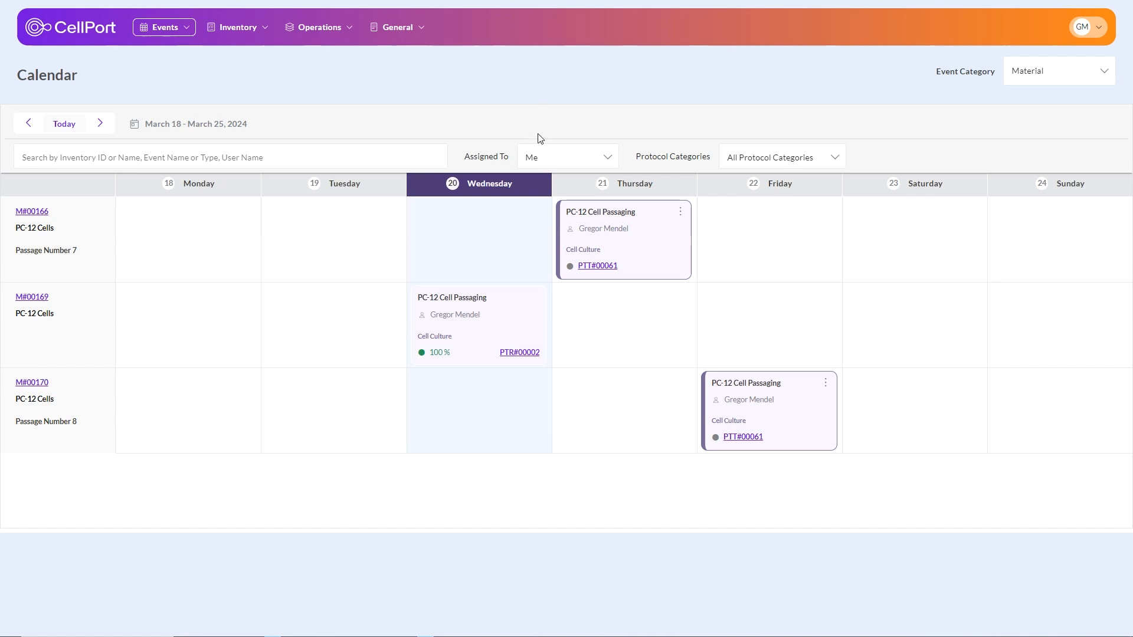
Step: Show the calendar events assigned to anyone
{"action": "left_click", "coordinate": [86, 252]}
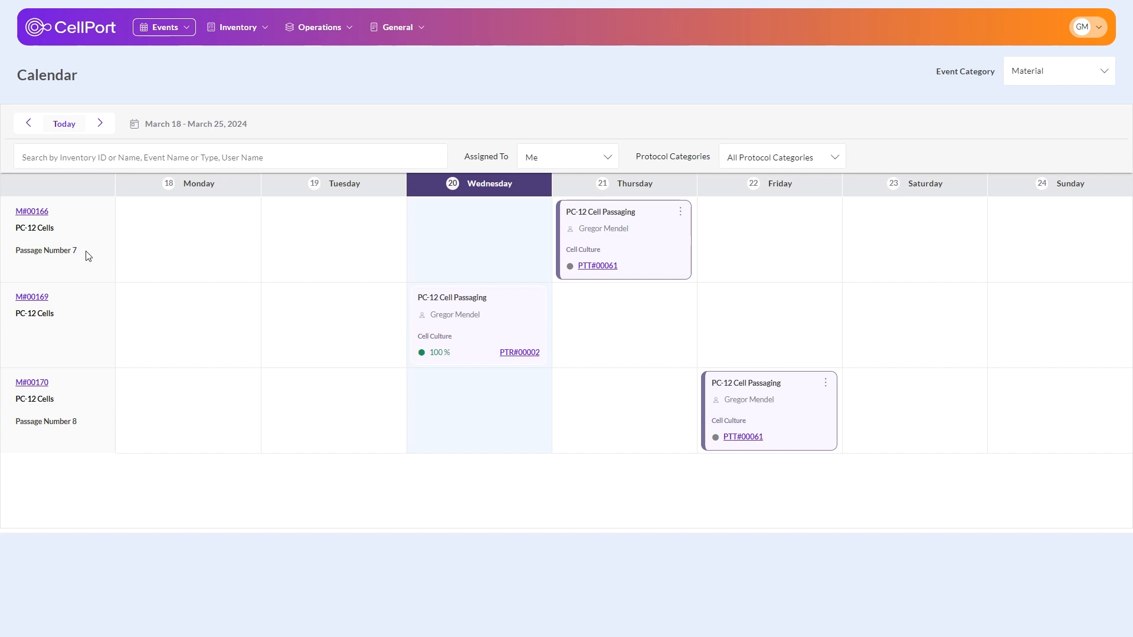
{"action": "left_click", "coordinate": [592, 164]}
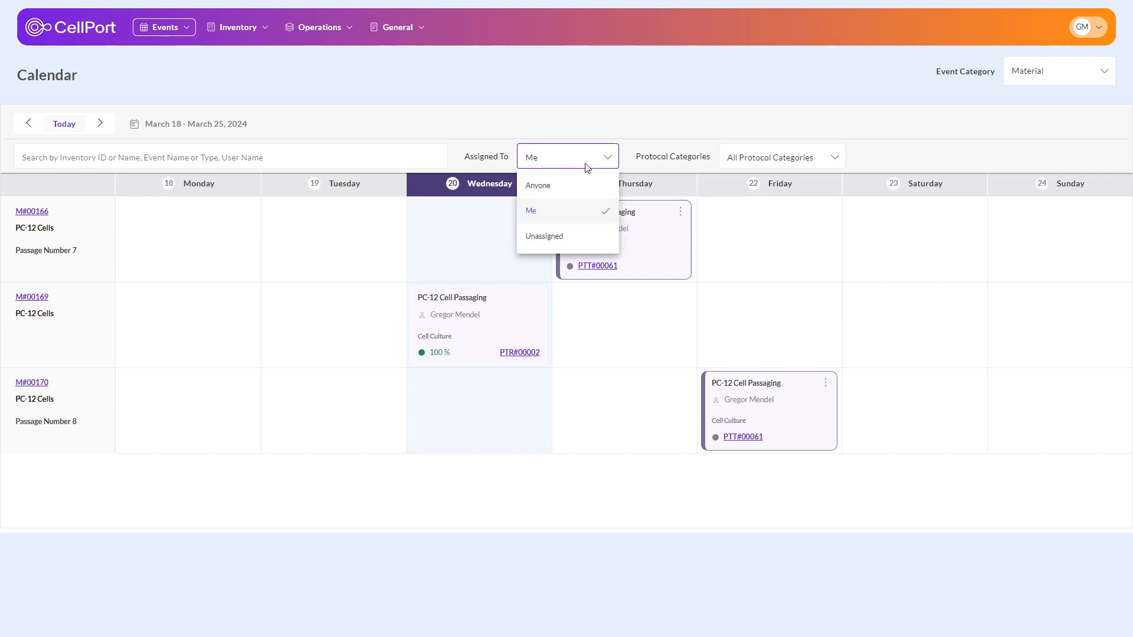
{"action": "left_click", "coordinate": [562, 185]}
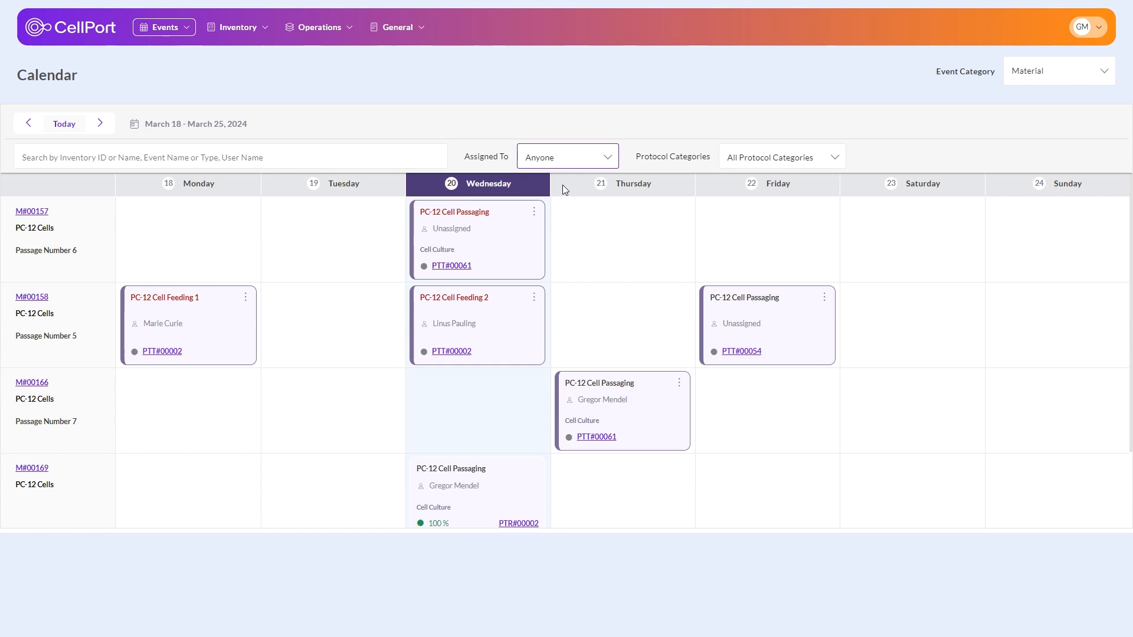
{"action": "left_click", "coordinate": [577, 157]}
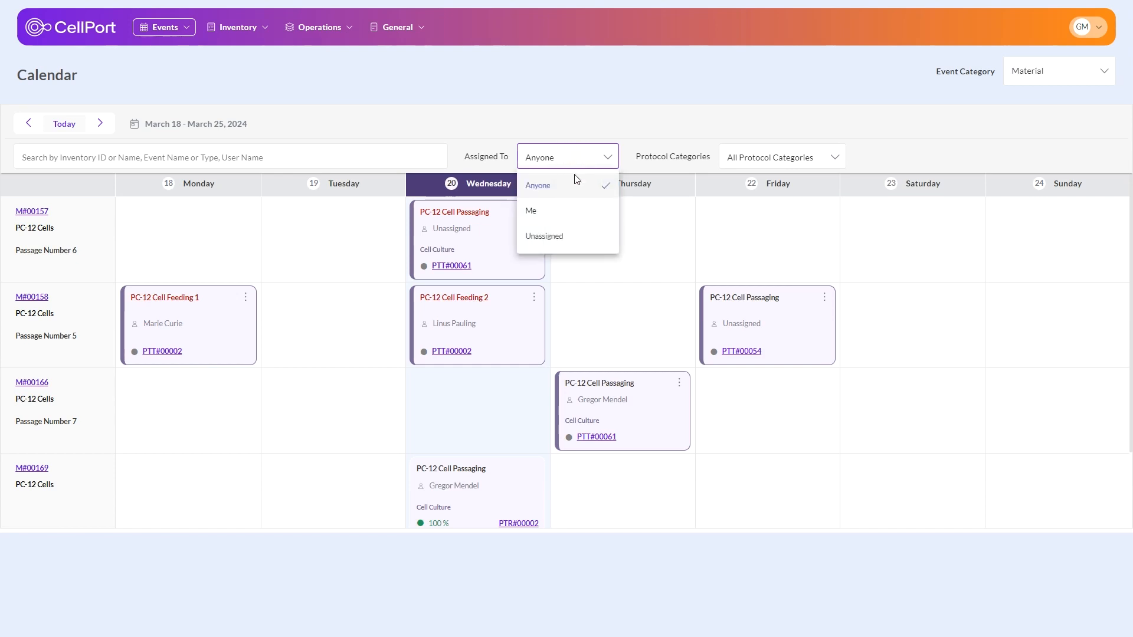
{"action": "left_click", "coordinate": [566, 237]}
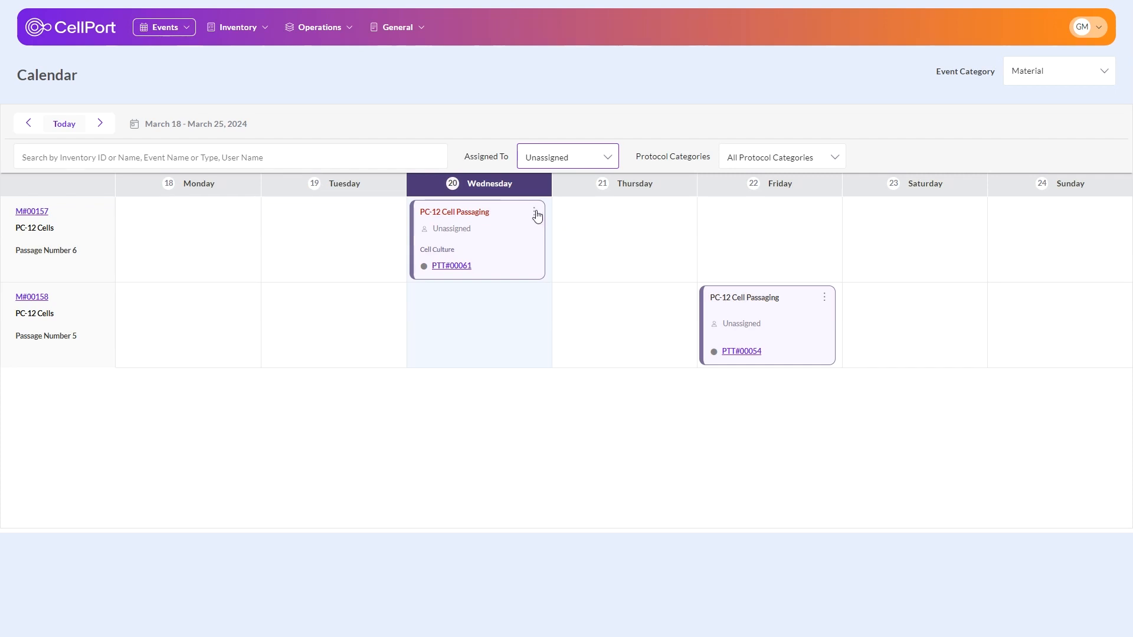
{"action": "left_click", "coordinate": [534, 211]}
{"action": "left_click", "coordinate": [563, 234]}
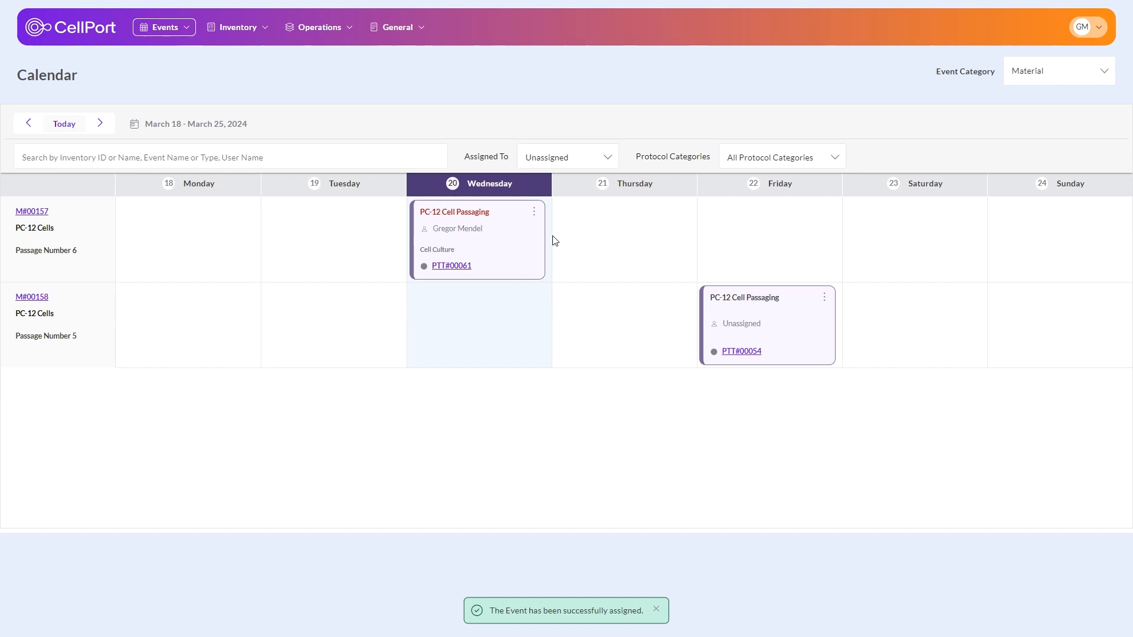
Step: Launch the protocol from template PTT#00061 of the M#00157 passaging event and mark Step 1 as completed
{"action": "left_click", "coordinate": [448, 267]}
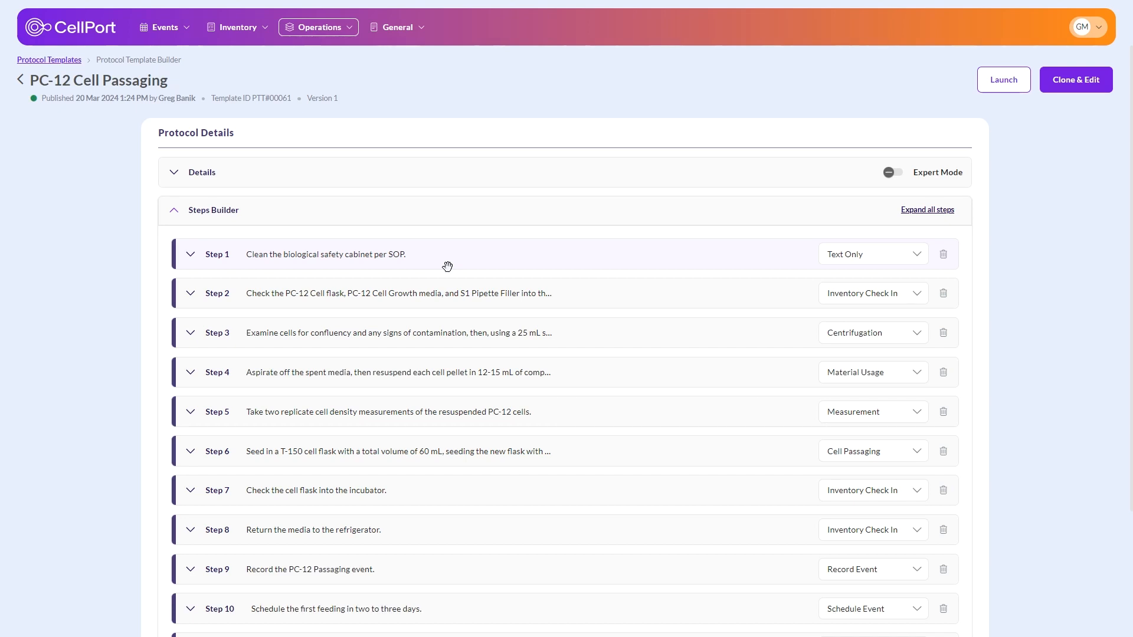
{"action": "left_click", "coordinate": [996, 80]}
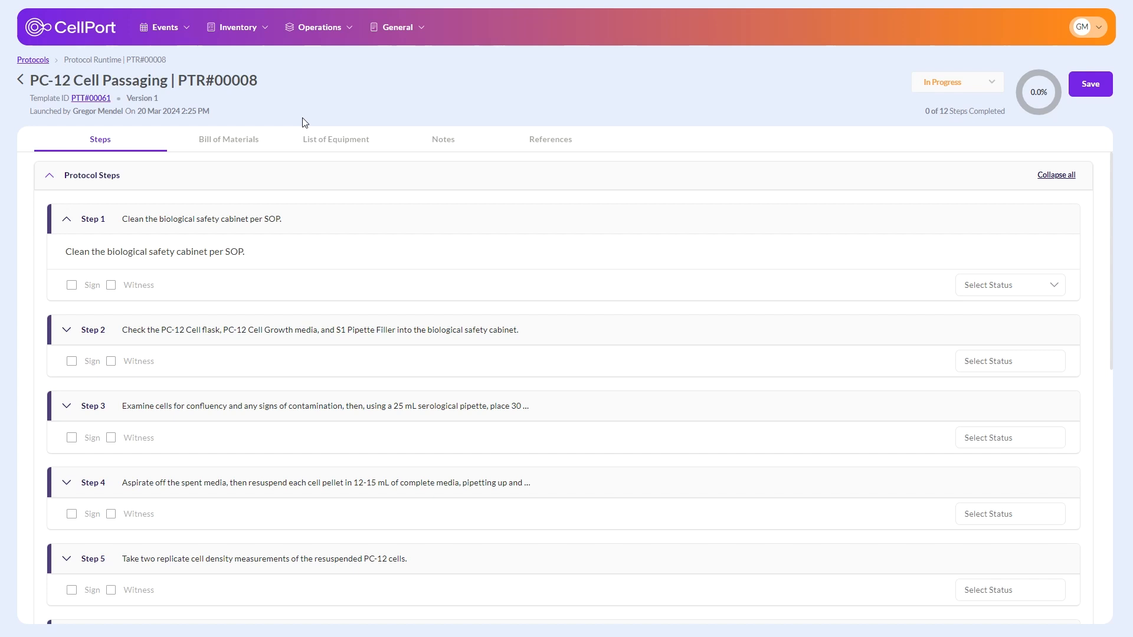
{"action": "left_click", "coordinate": [998, 292]}
{"action": "left_click", "coordinate": [997, 309]}
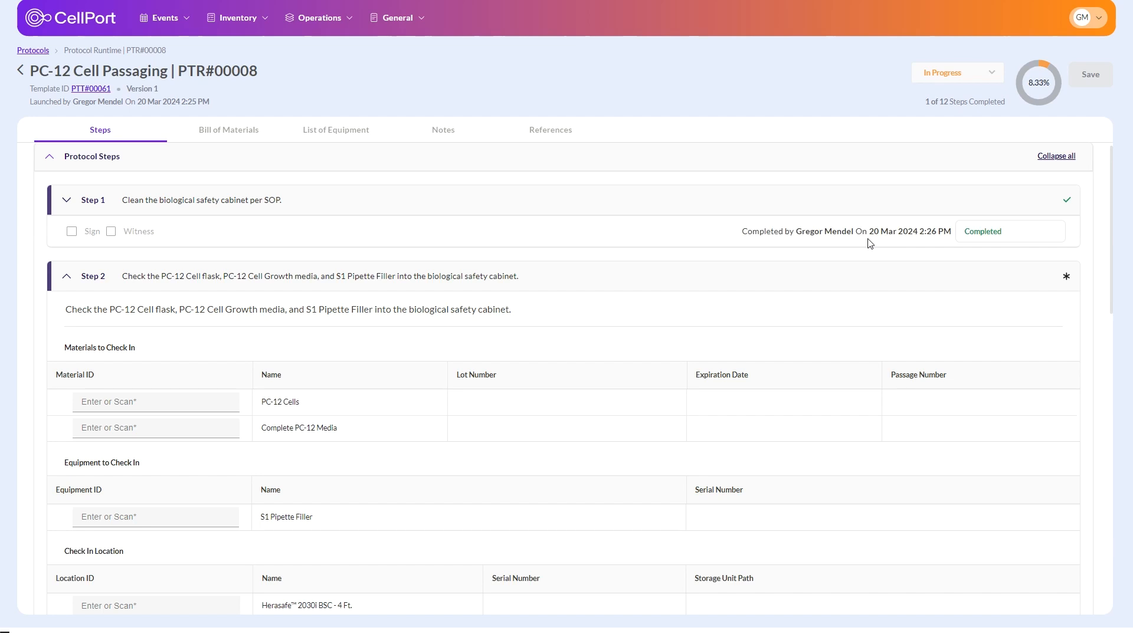
Step: In Step 2, enter M#00157 for PC-12 Cells, M#00131 for Complete PC-12 Media and EQ#00003 for the S1 Pipette Filler
{"action": "left_click", "coordinate": [145, 401]}
{"action": "left_click", "coordinate": [141, 401]}
{"action": "type", "text": "M#00157"}
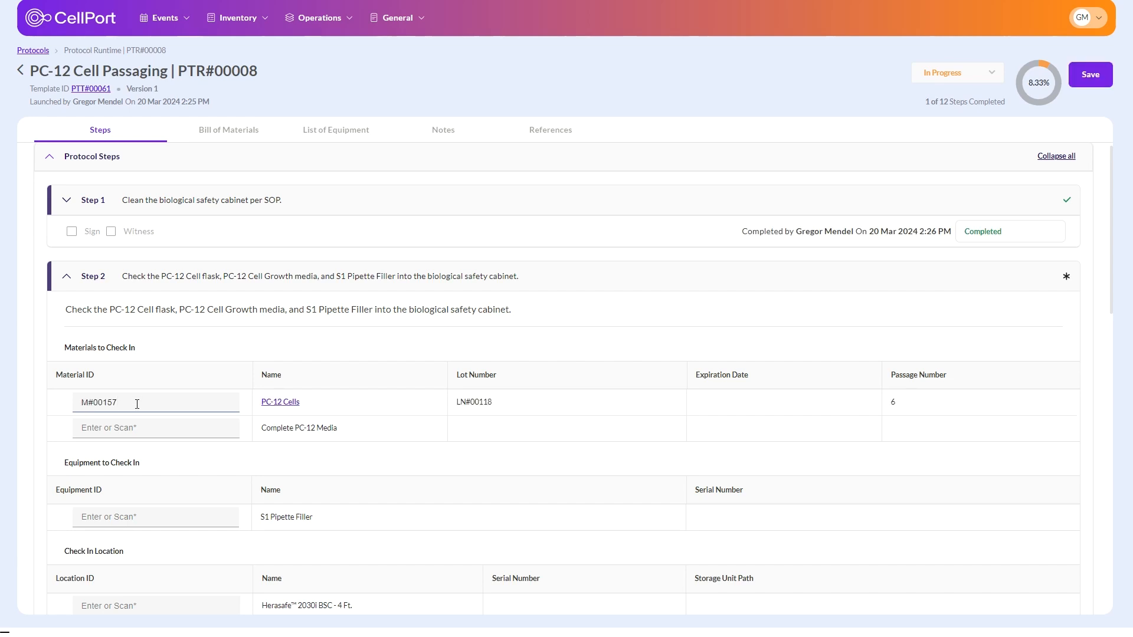
{"action": "left_click", "coordinate": [131, 432]}
{"action": "type", "text": "M#00131"}
{"action": "left_click", "coordinate": [134, 524]}
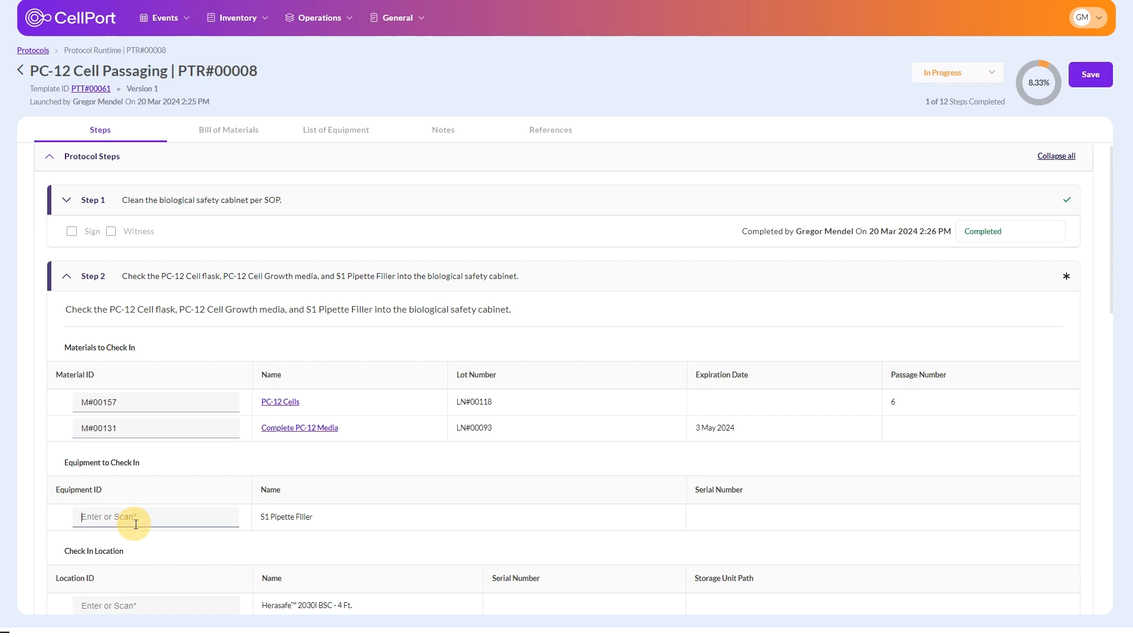
{"action": "type", "text": "EQ#00003"}
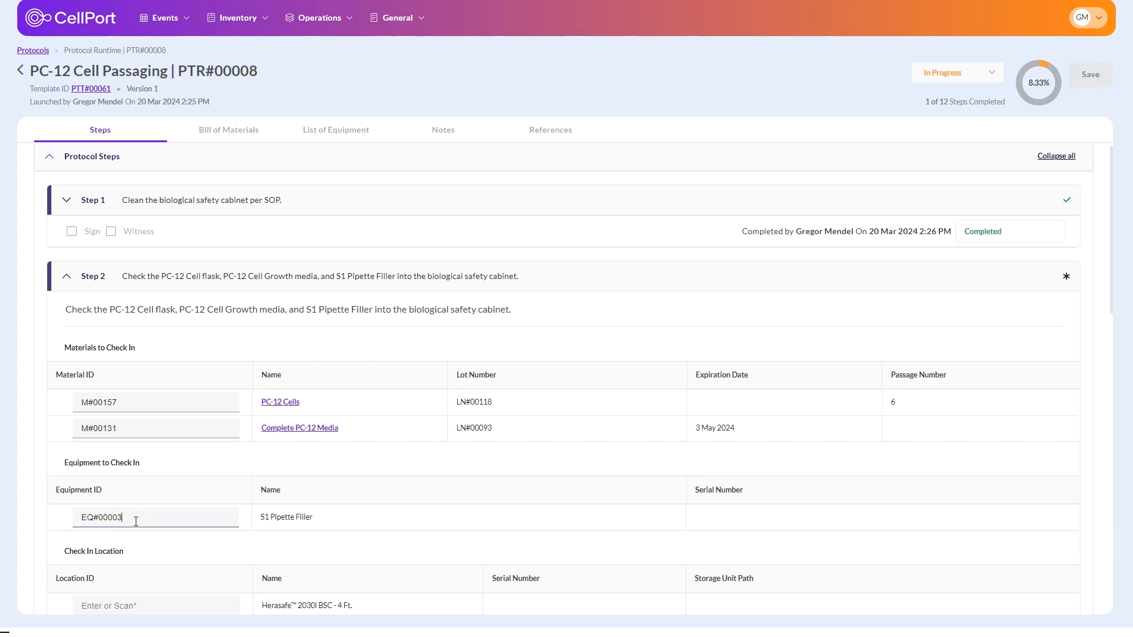
Step: Enter EQ#00036 as Step 2's check-in location and mark the step as completed
{"action": "scroll", "coordinate": [225, 536], "scroll_direction": "down", "scroll_amount": 3}
{"action": "left_click", "coordinate": [175, 433]}
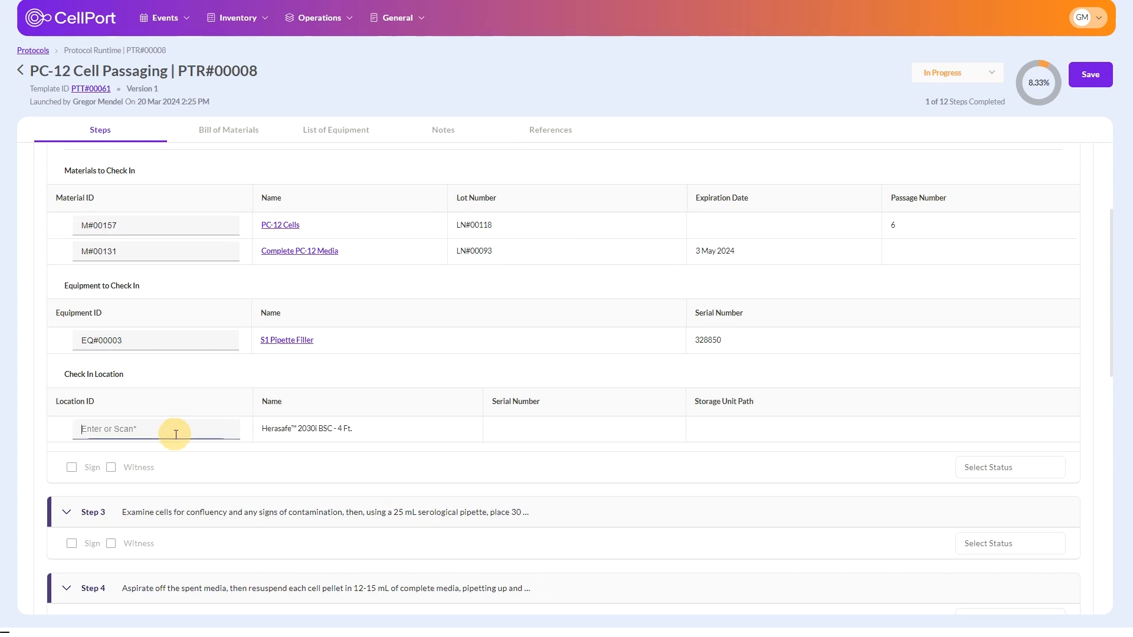
{"action": "type", "text": "EQ#00036"}
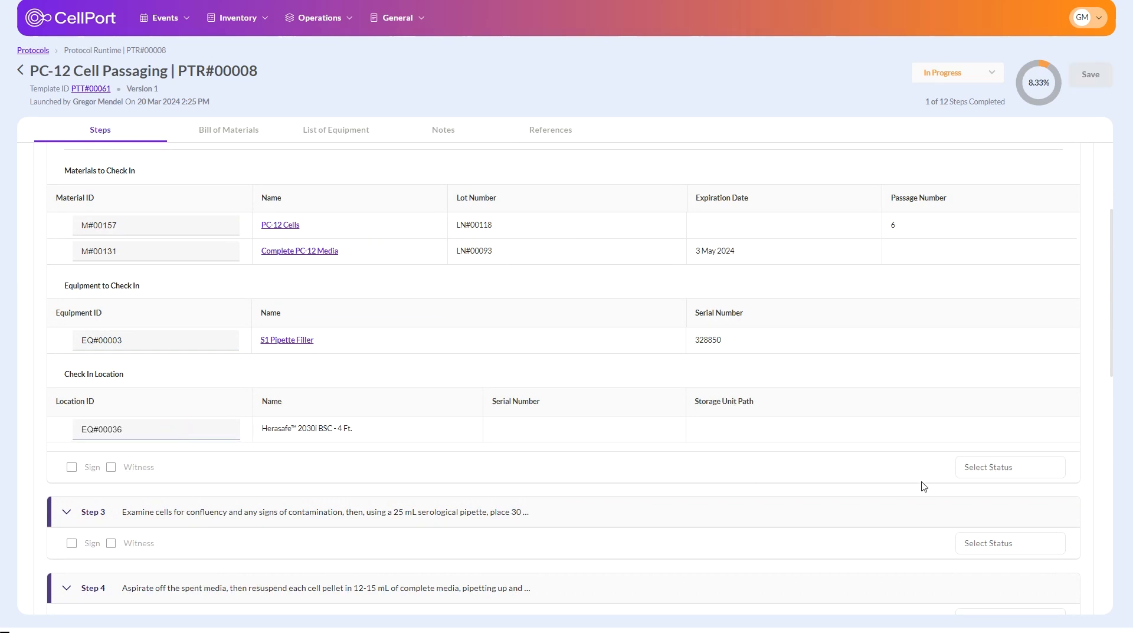
{"action": "left_click", "coordinate": [979, 470]}
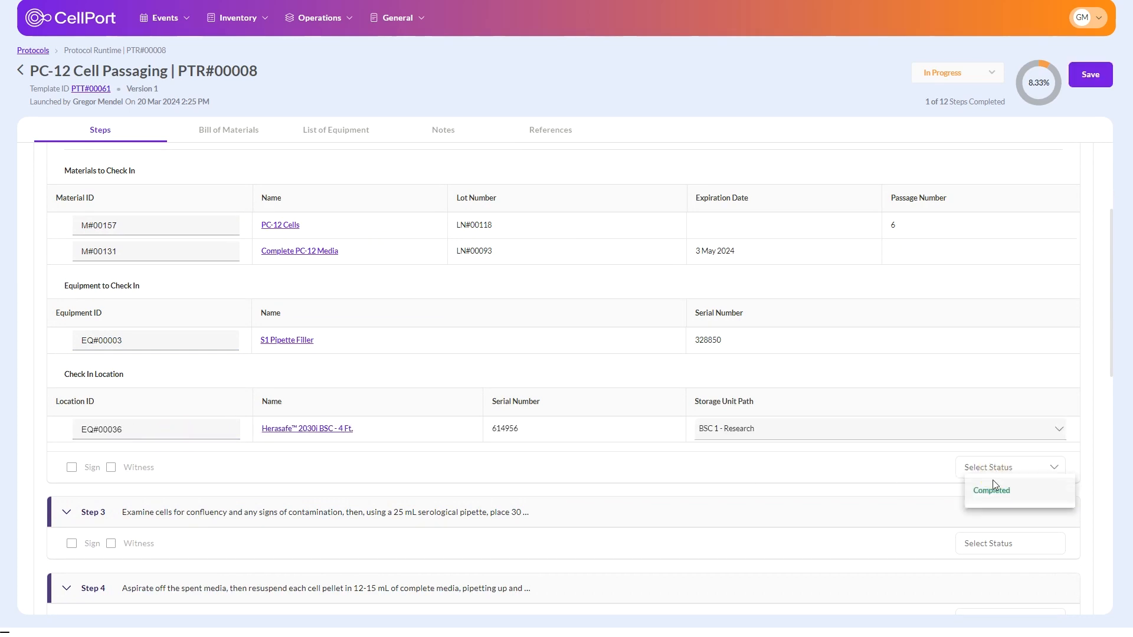
{"action": "left_click", "coordinate": [994, 491]}
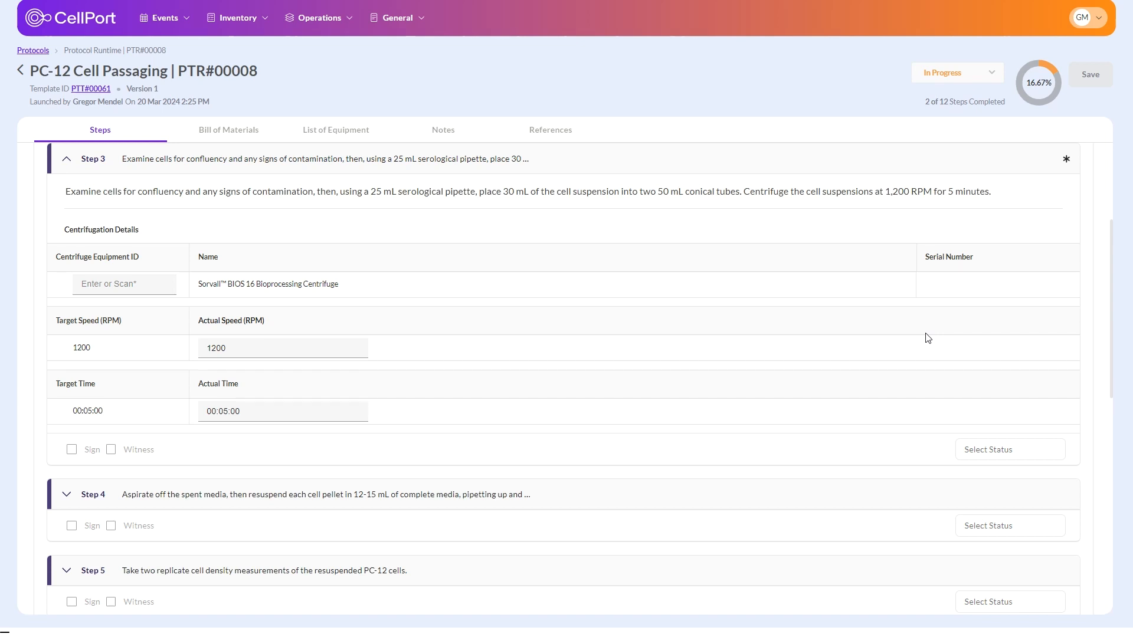
Step: Enter centrifuge EQ#00037 and an actual time of 00:06:00 in Step 3, and mark Steps 3 and 4 as completed
{"action": "left_click", "coordinate": [131, 281]}
{"action": "type", "text": "EQ#00037"}
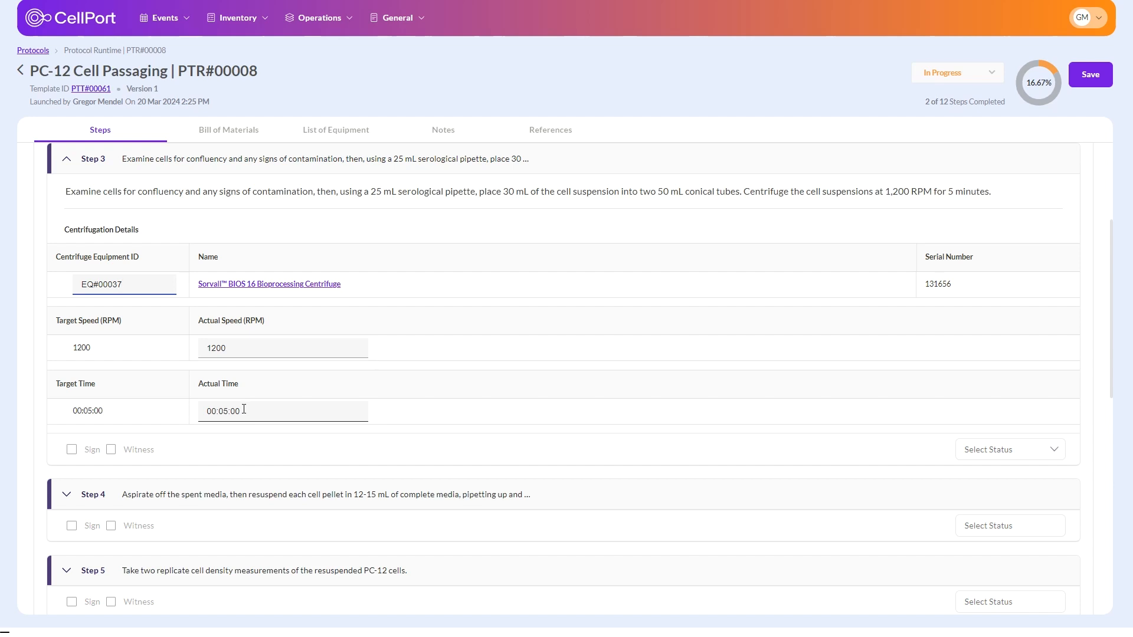
{"action": "left_click", "coordinate": [232, 412]}
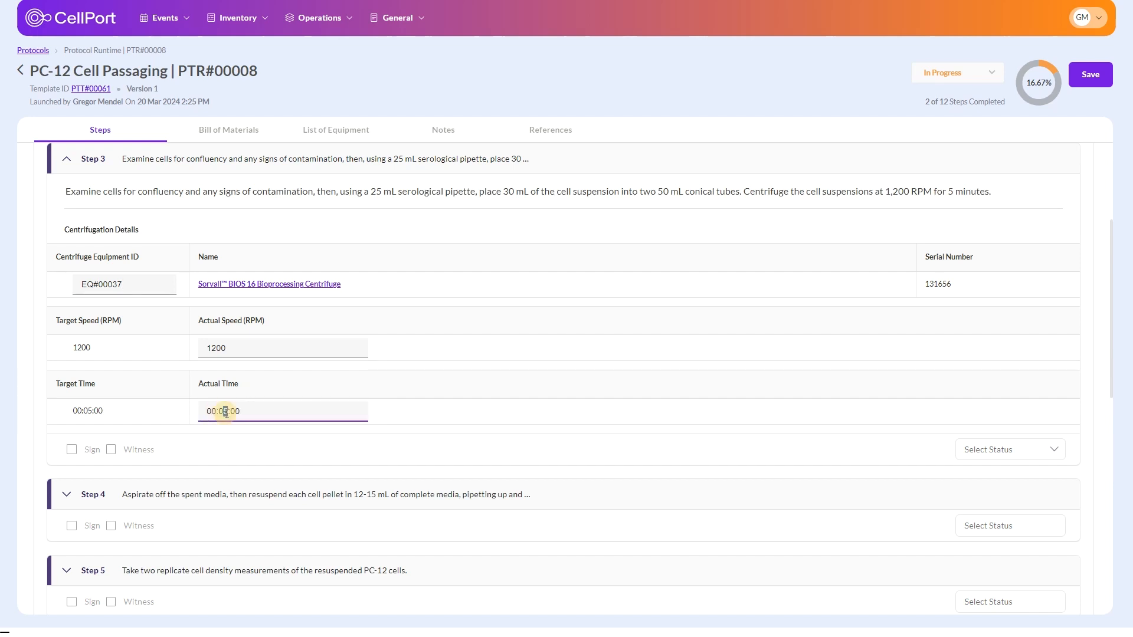
{"action": "type", "text": "6"}
{"action": "left_click", "coordinate": [988, 449]}
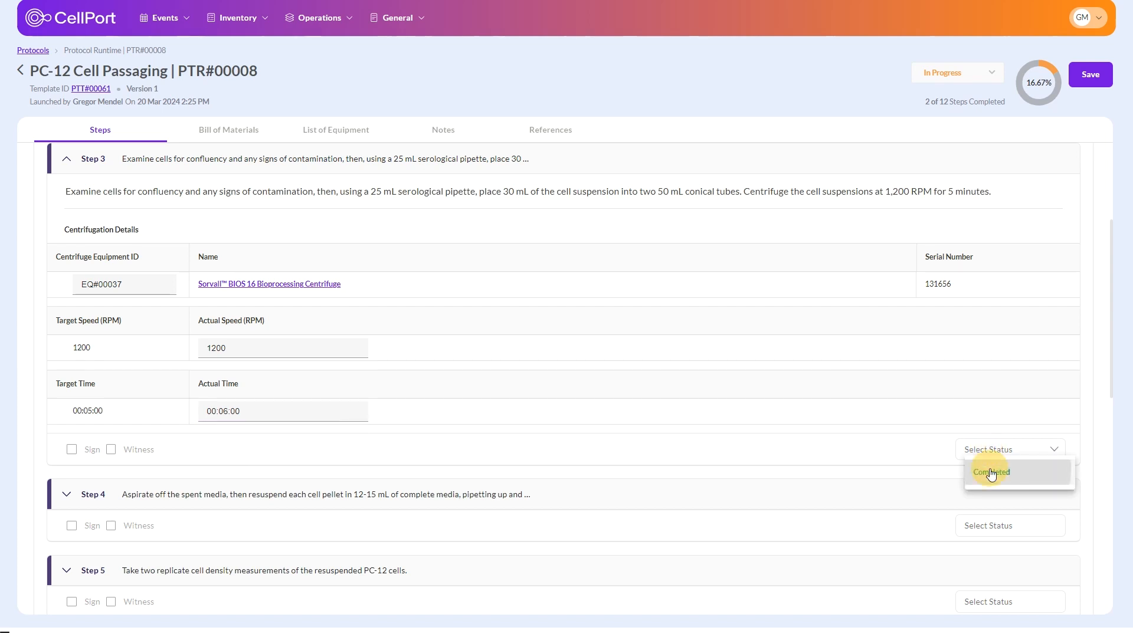
{"action": "left_click", "coordinate": [990, 469]}
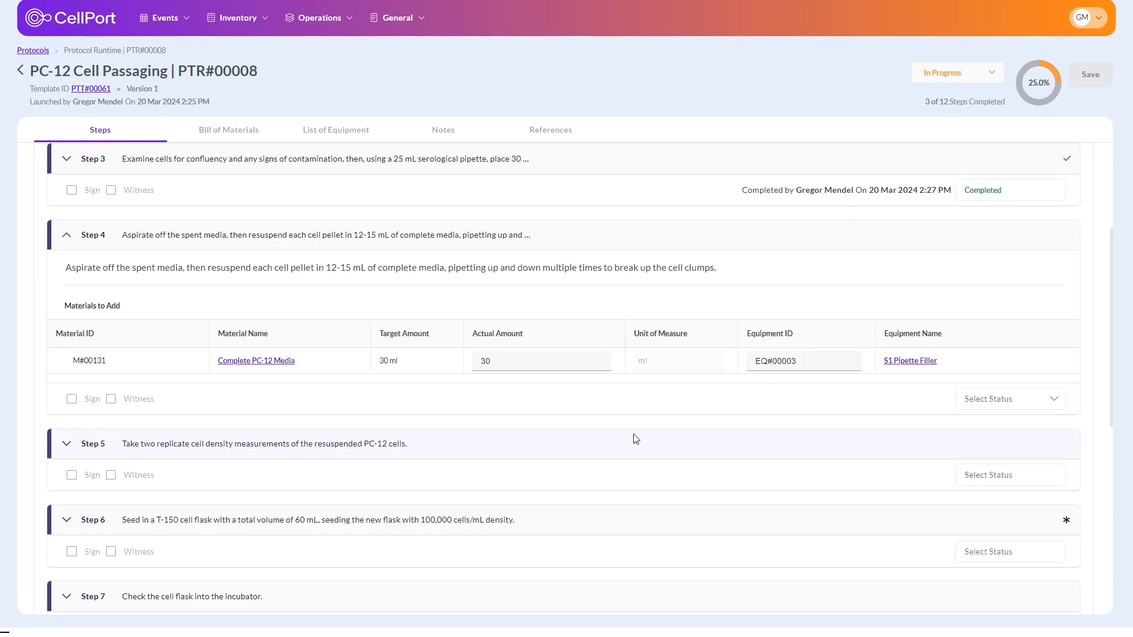
{"action": "left_click", "coordinate": [1000, 407]}
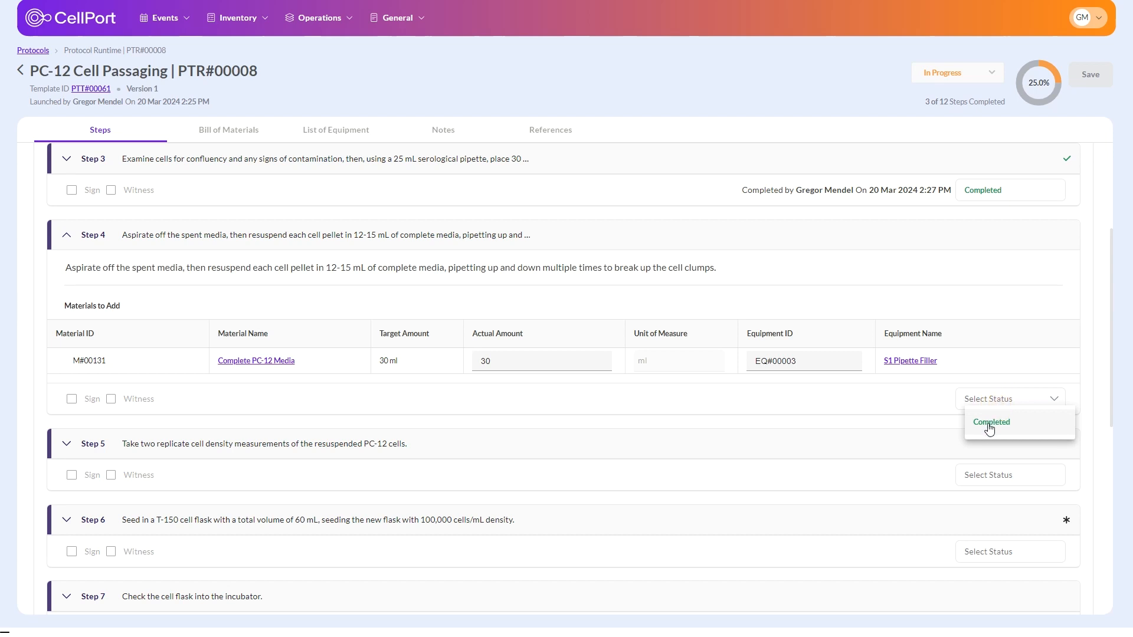
{"action": "left_click", "coordinate": [989, 429]}
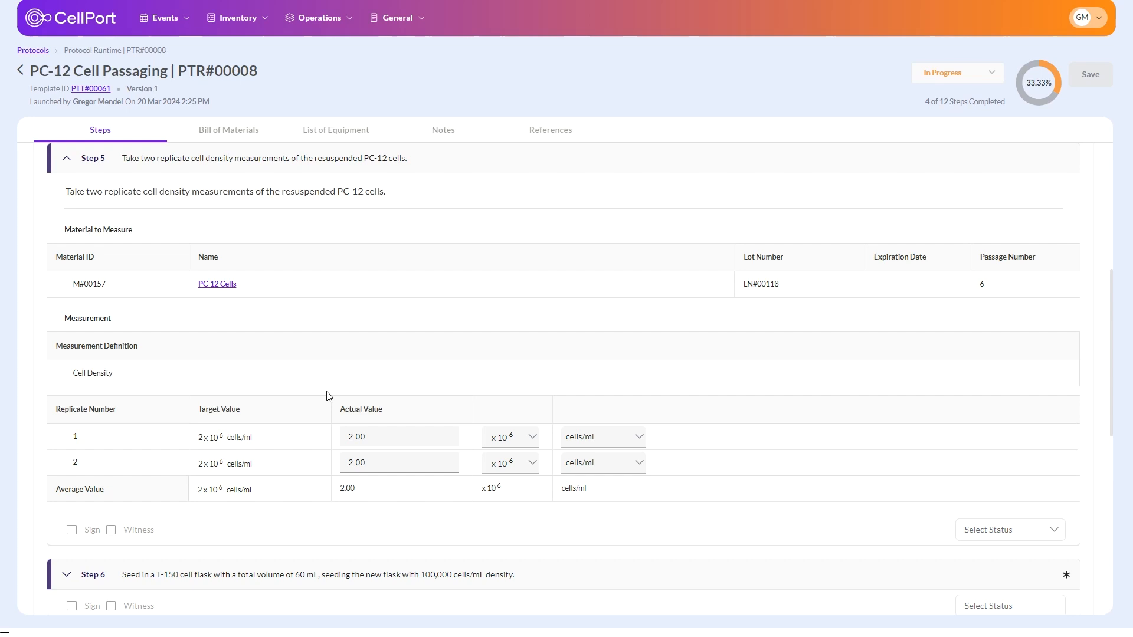
Step: Record the Step 5 cell density replicates as 2.20 and 1.80 x 10^6 cells/ml and mark the step as completed
{"action": "left_click", "coordinate": [389, 441]}
{"action": "type", "text": "2.2"}
{"action": "left_click", "coordinate": [393, 462]}
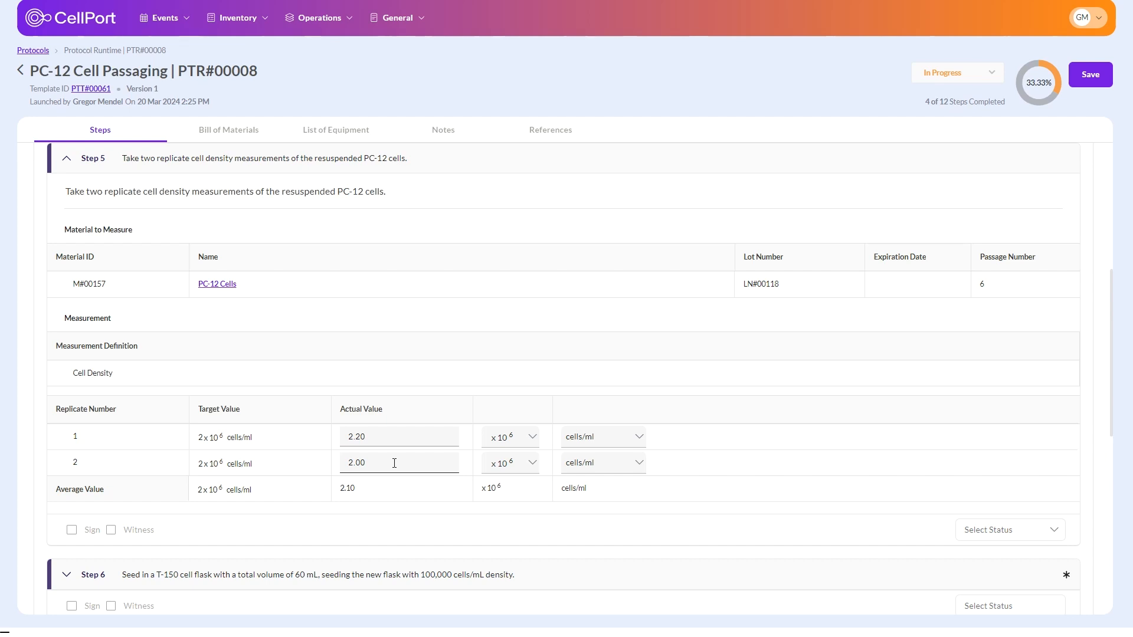
{"action": "left_click", "coordinate": [394, 464]}
{"action": "type", "text": "1.8"}
{"action": "left_click", "coordinate": [988, 530]}
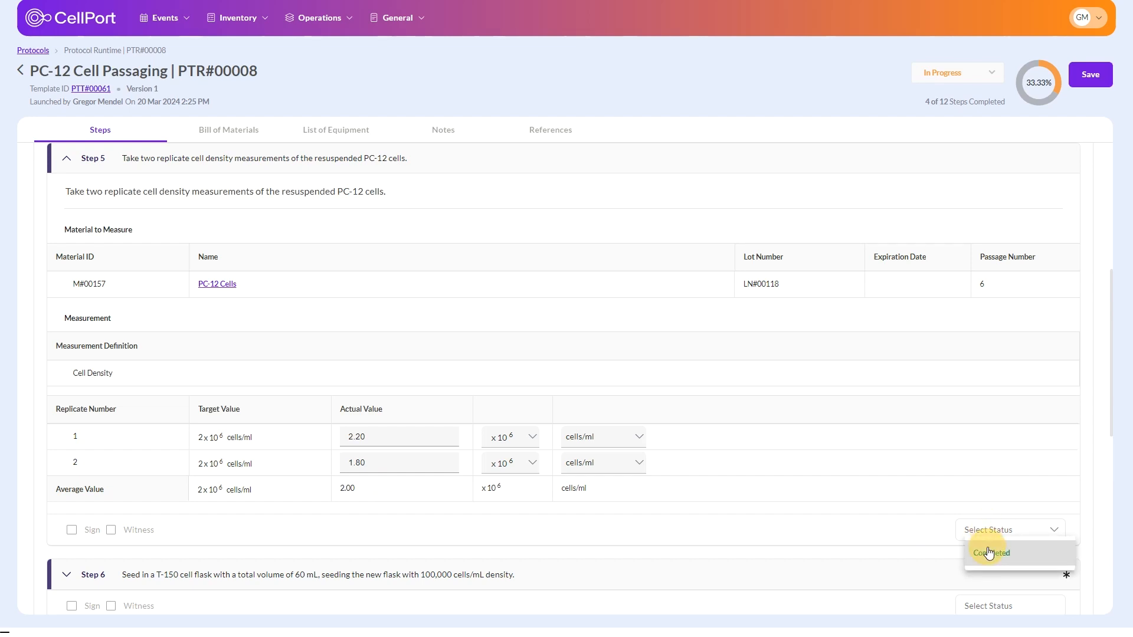
{"action": "left_click", "coordinate": [989, 553]}
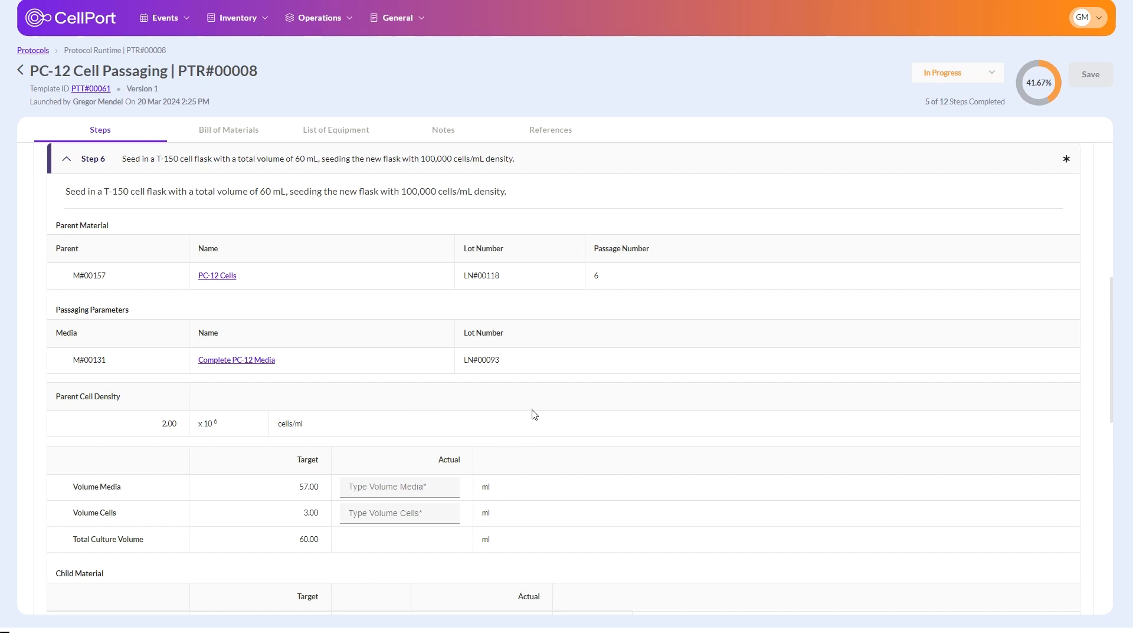
Step: Enter actual volumes of 57.50 ml media and 3.00 ml cells in Step 6, and complete the step to create the child material lot
{"action": "scroll", "coordinate": [534, 415], "scroll_direction": "down", "scroll_amount": 1}
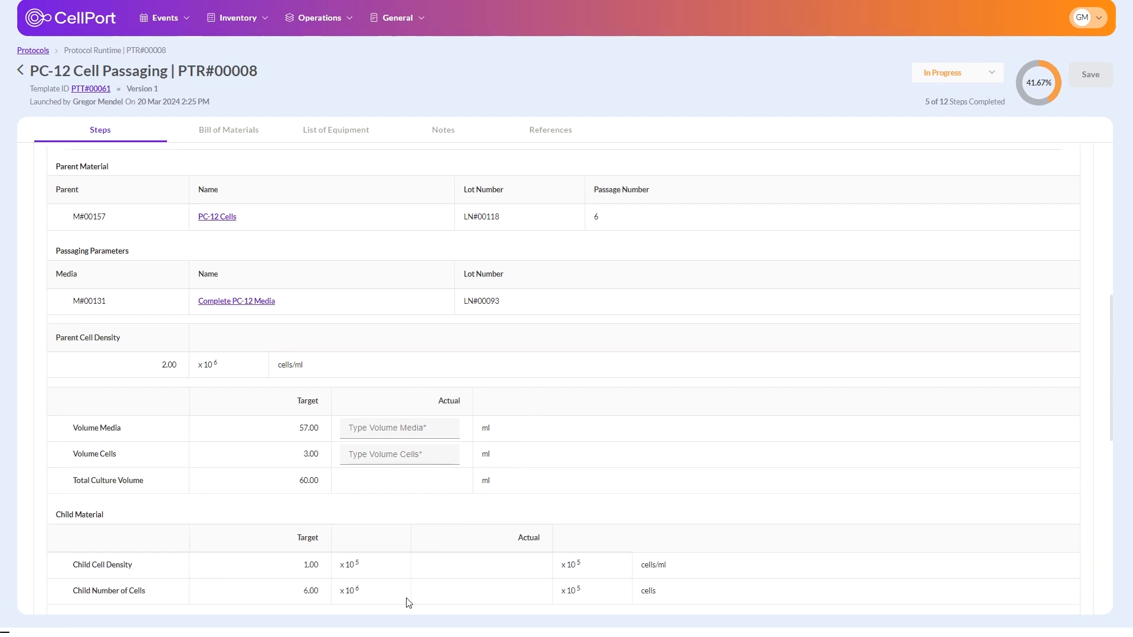
{"action": "left_click", "coordinate": [360, 566]}
{"action": "left_click", "coordinate": [423, 438]}
{"action": "type", "text": "57.50"}
{"action": "left_click", "coordinate": [411, 455]}
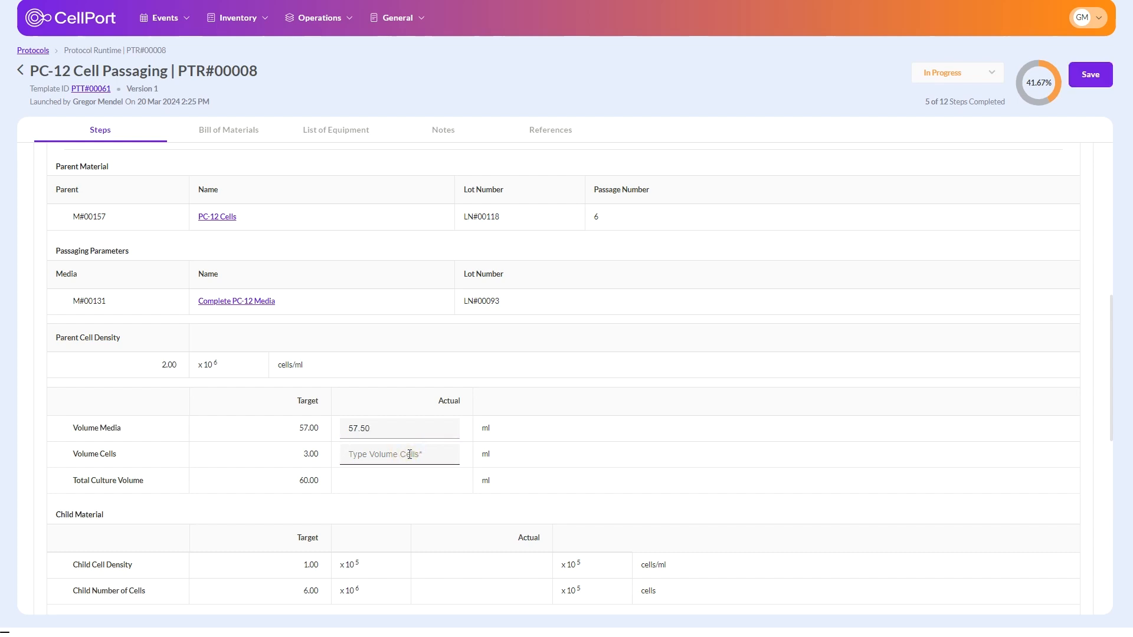
{"action": "left_click", "coordinate": [439, 496]}
{"action": "left_click", "coordinate": [411, 451]}
{"action": "type", "text": "3"}
{"action": "left_click", "coordinate": [399, 493]}
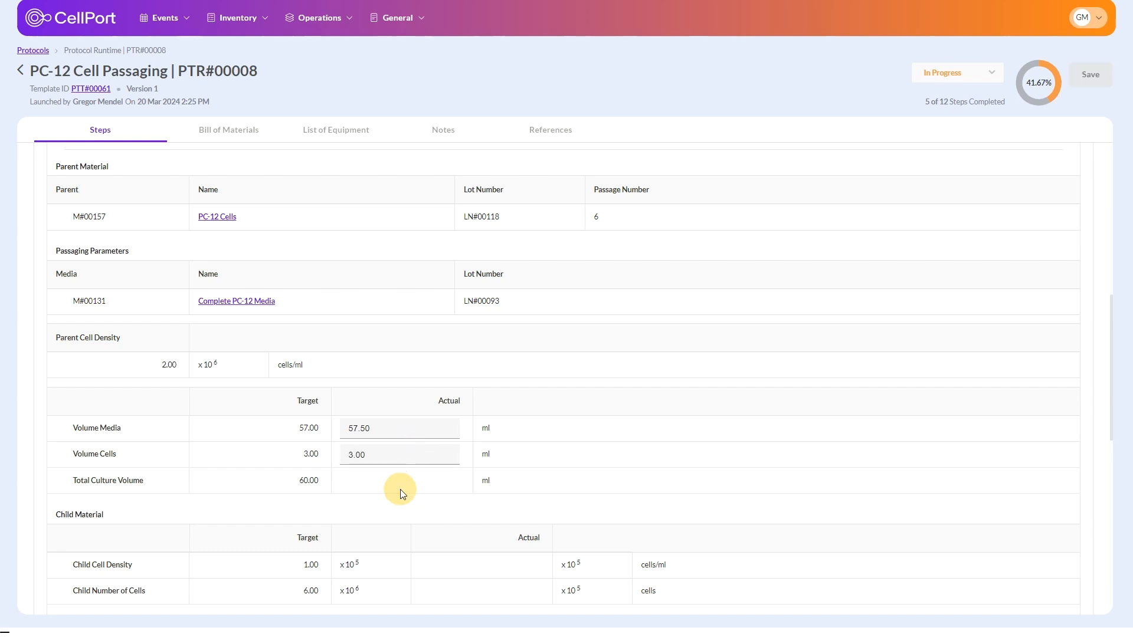
{"action": "scroll", "coordinate": [168, 440], "scroll_direction": "down", "scroll_amount": 3}
{"action": "left_click", "coordinate": [121, 451]}
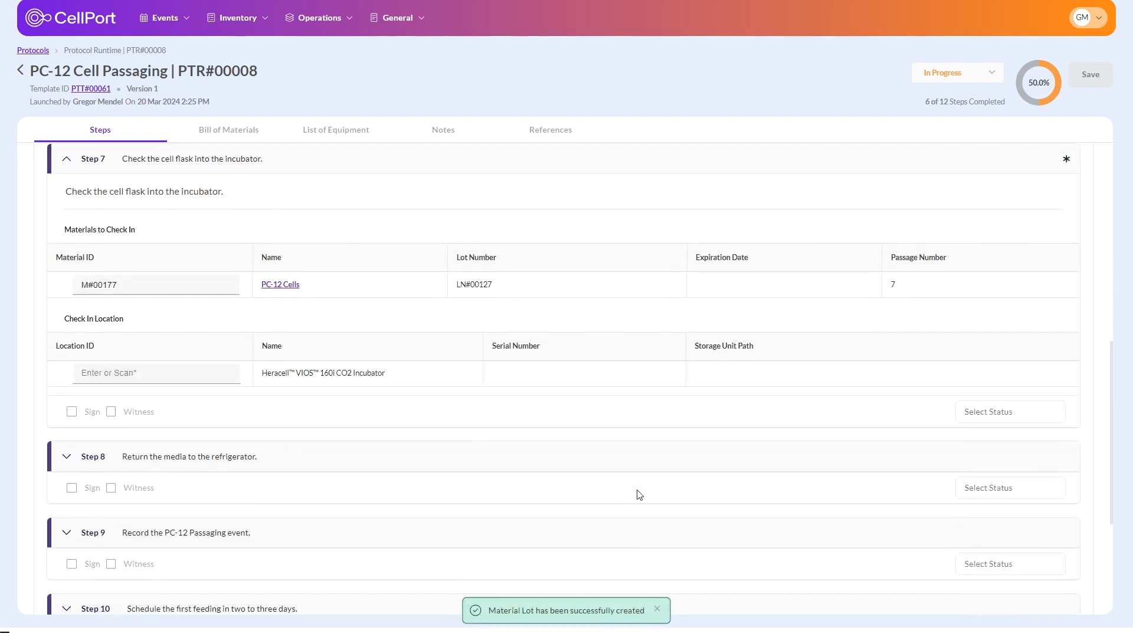
Step: Check the cell flask into incubator EQ#00033 on Incubator 3 - Research > Shelf 2 and mark Step 7 as completed
{"action": "left_click", "coordinate": [200, 378]}
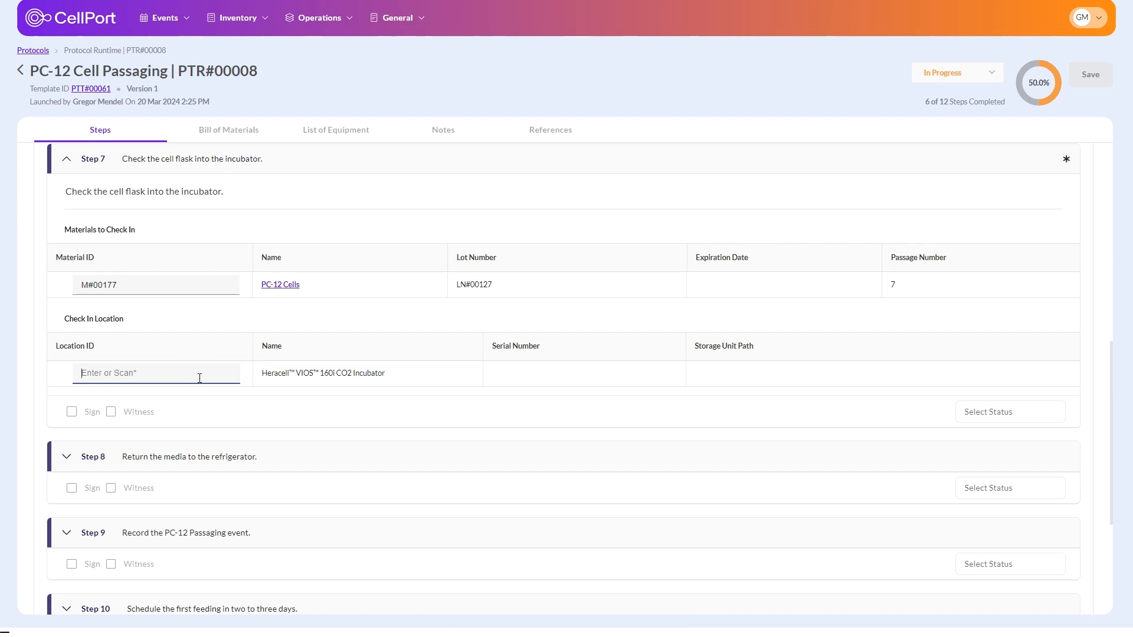
{"action": "type", "text": "EQ#00033"}
{"action": "left_click", "coordinate": [834, 380]}
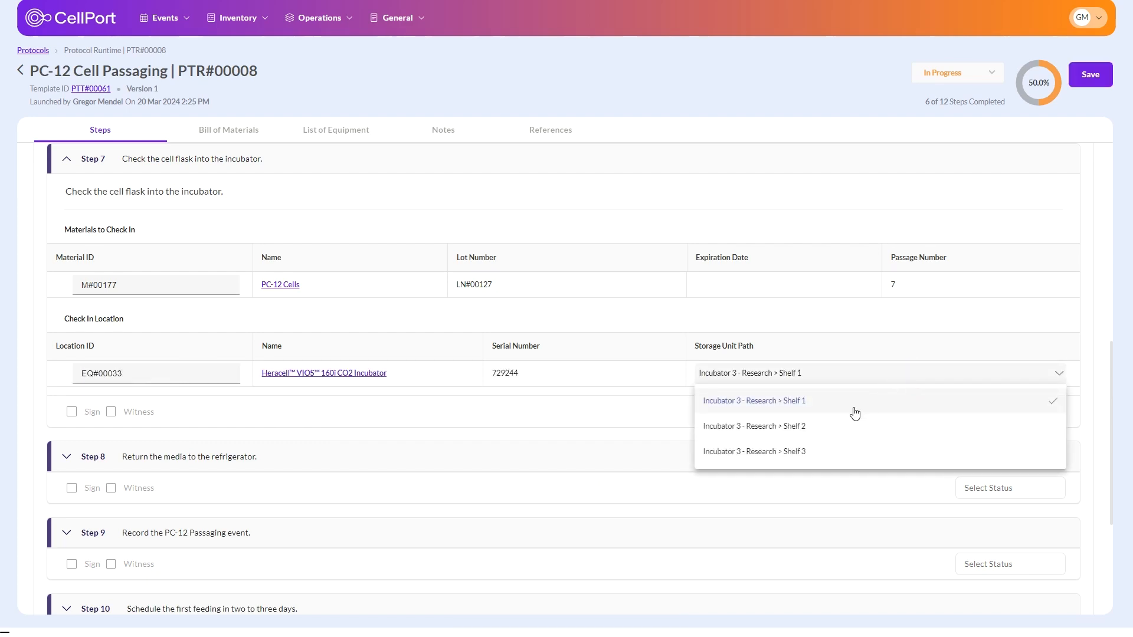
{"action": "left_click", "coordinate": [833, 423]}
{"action": "left_click", "coordinate": [982, 413]}
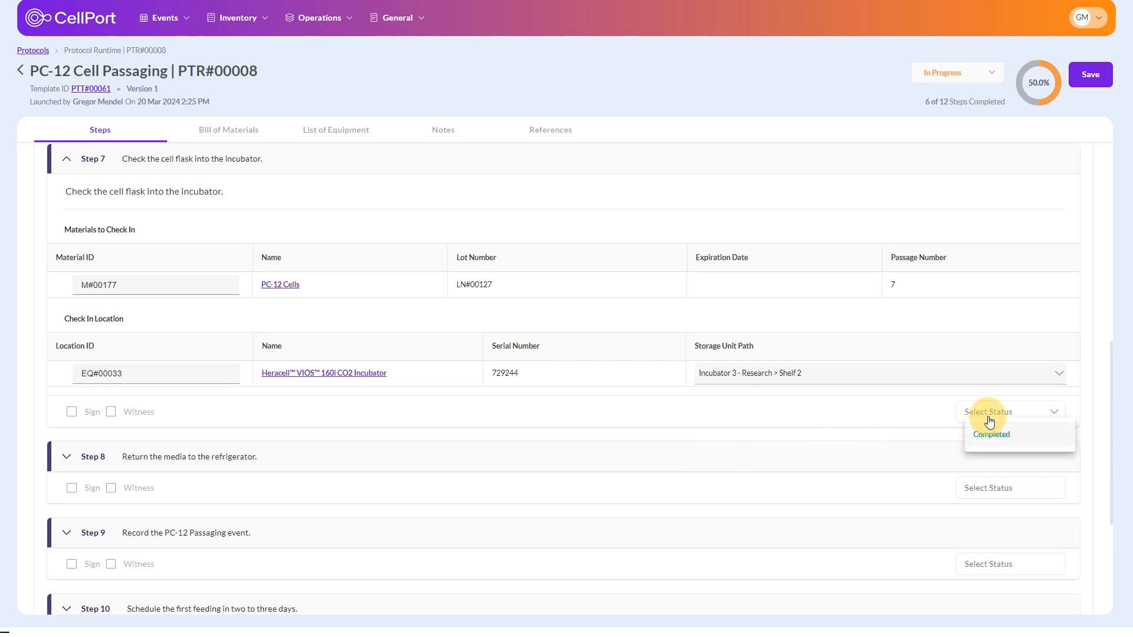
{"action": "left_click", "coordinate": [987, 434]}
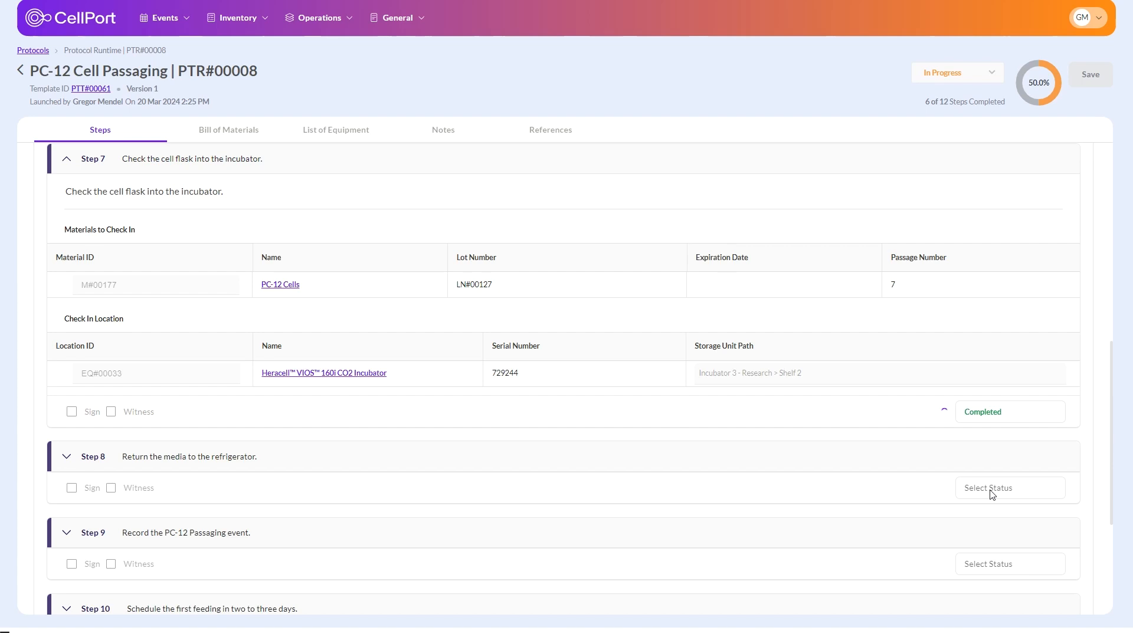
Step: Check the media into refrigerator EQ#00029 on Refrigerator 1 - Research > Shelf 1, and mark Steps 8 and 9 as completed
{"action": "left_click", "coordinate": [142, 369]}
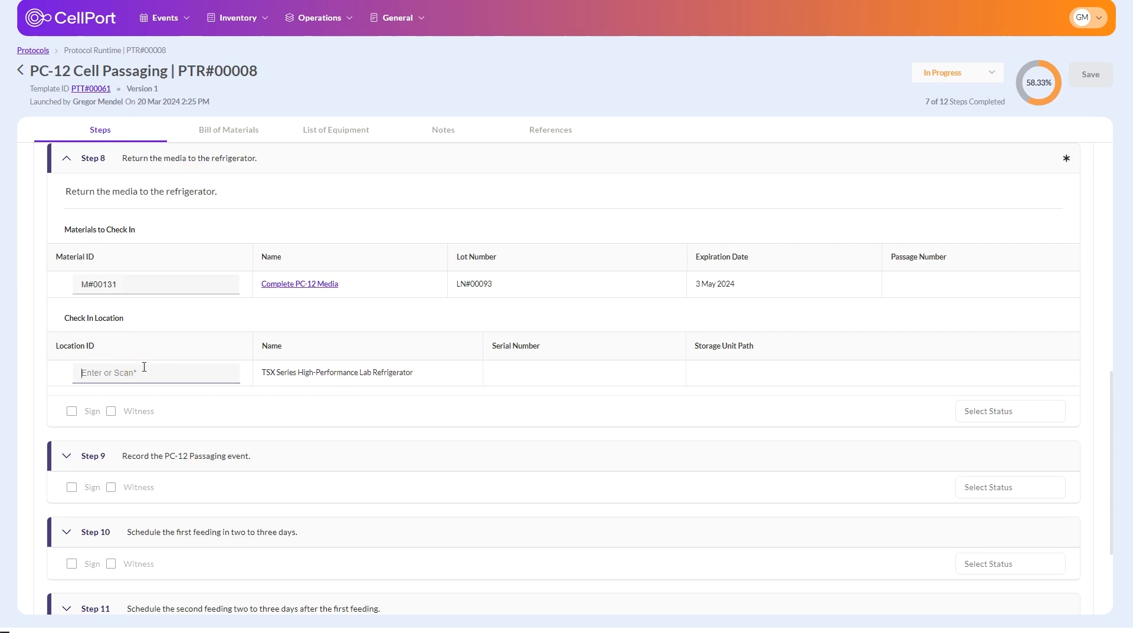
{"action": "type", "text": "EQ#00029"}
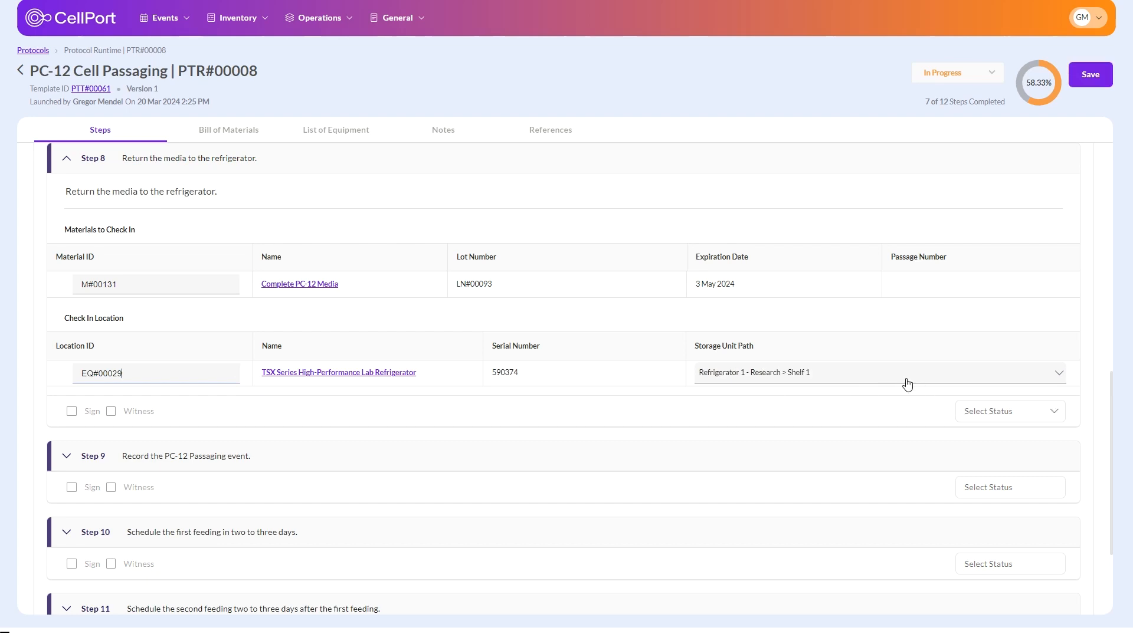
{"action": "left_click", "coordinate": [974, 413]}
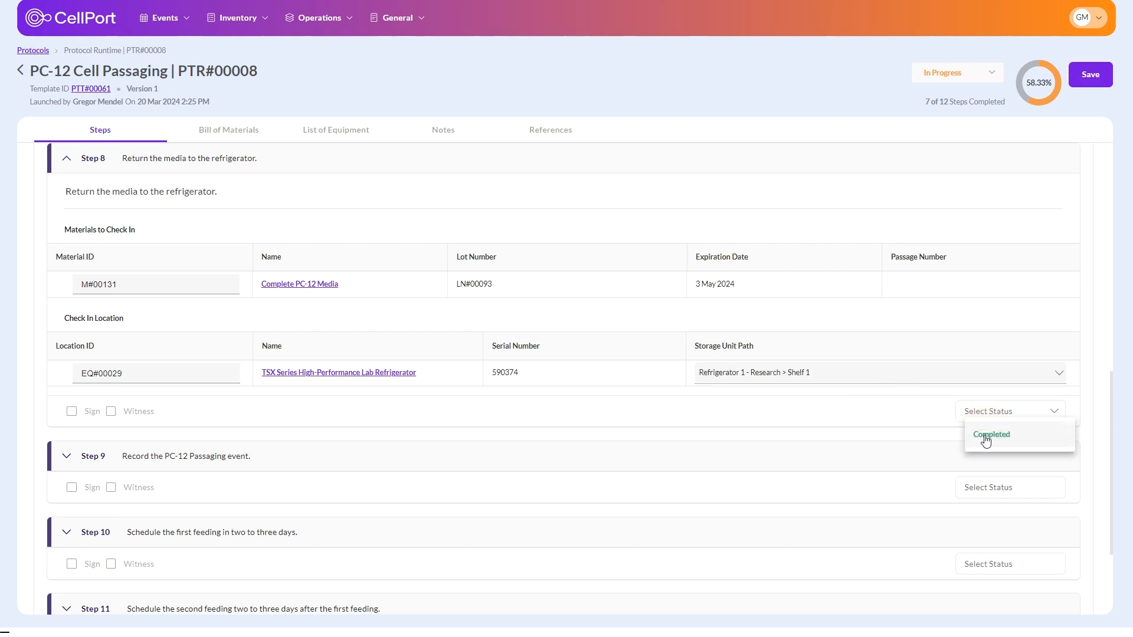
{"action": "left_click", "coordinate": [984, 435]}
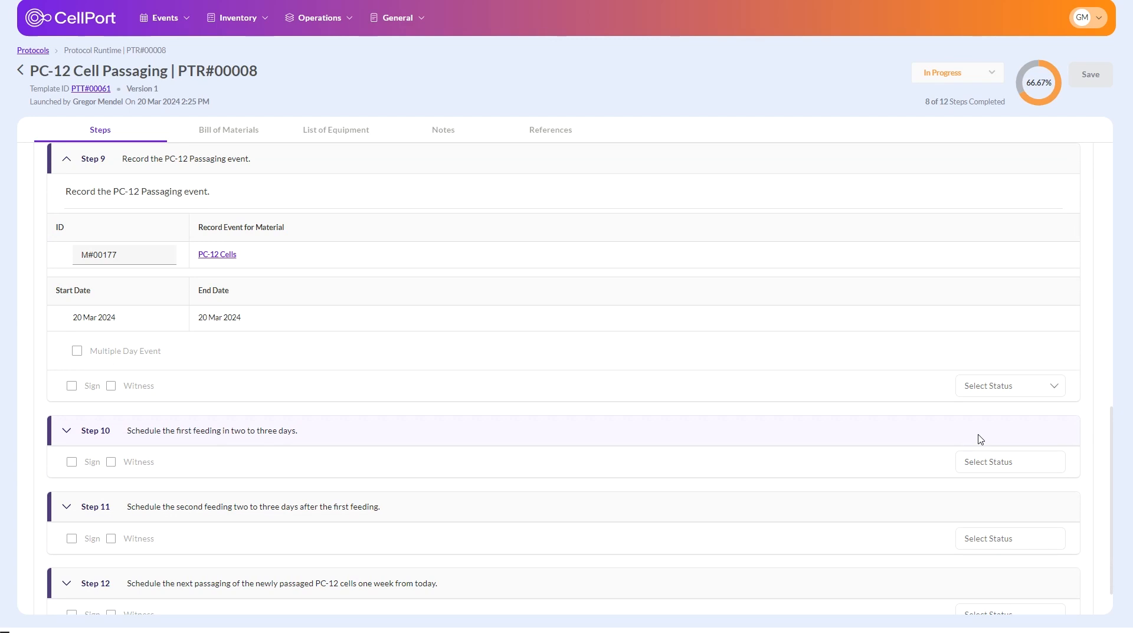
{"action": "left_click", "coordinate": [997, 386]}
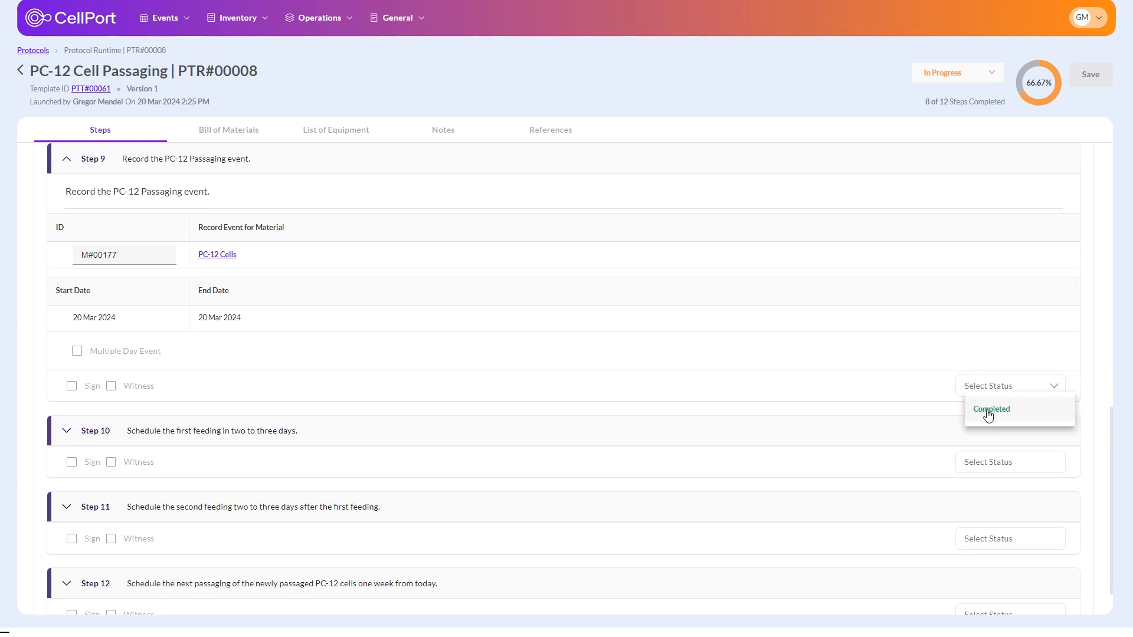
{"action": "left_click", "coordinate": [989, 411]}
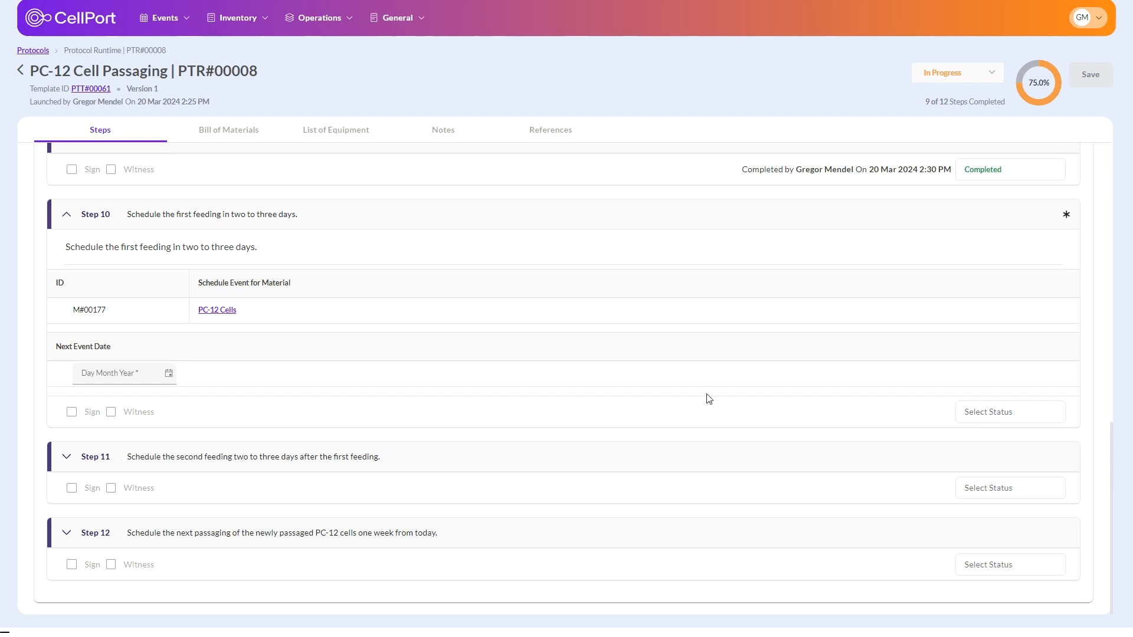
Step: Schedule the first feeding for 22 Mar 2024 and mark Step 10 as completed
{"action": "left_click", "coordinate": [169, 373]}
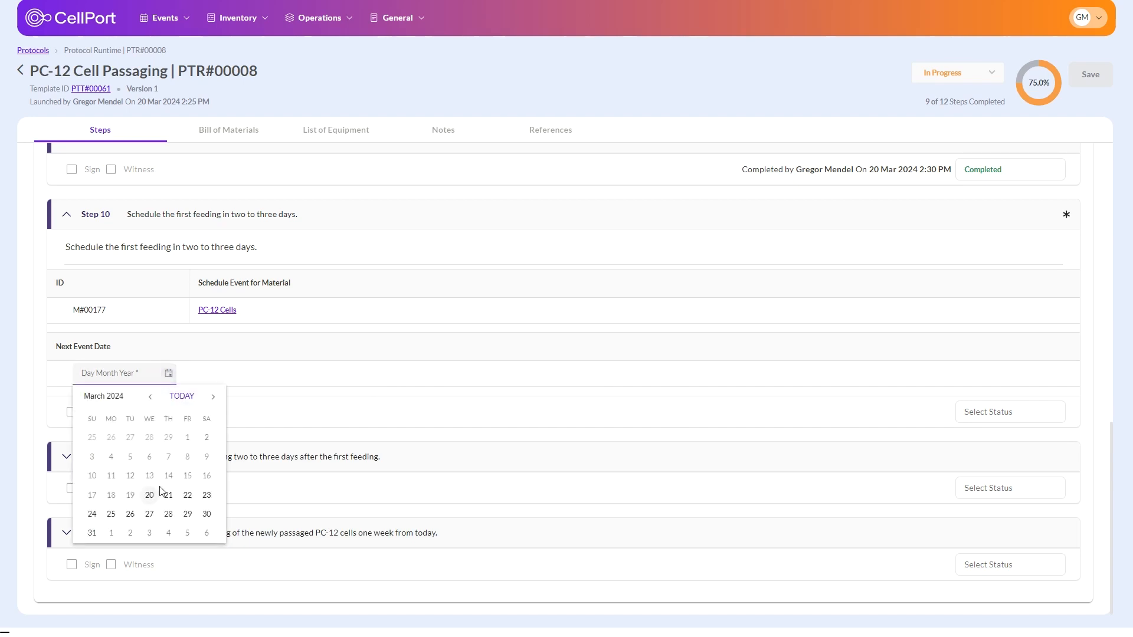
{"action": "left_click", "coordinate": [186, 496]}
{"action": "left_click", "coordinate": [977, 412]}
{"action": "left_click", "coordinate": [984, 435]}
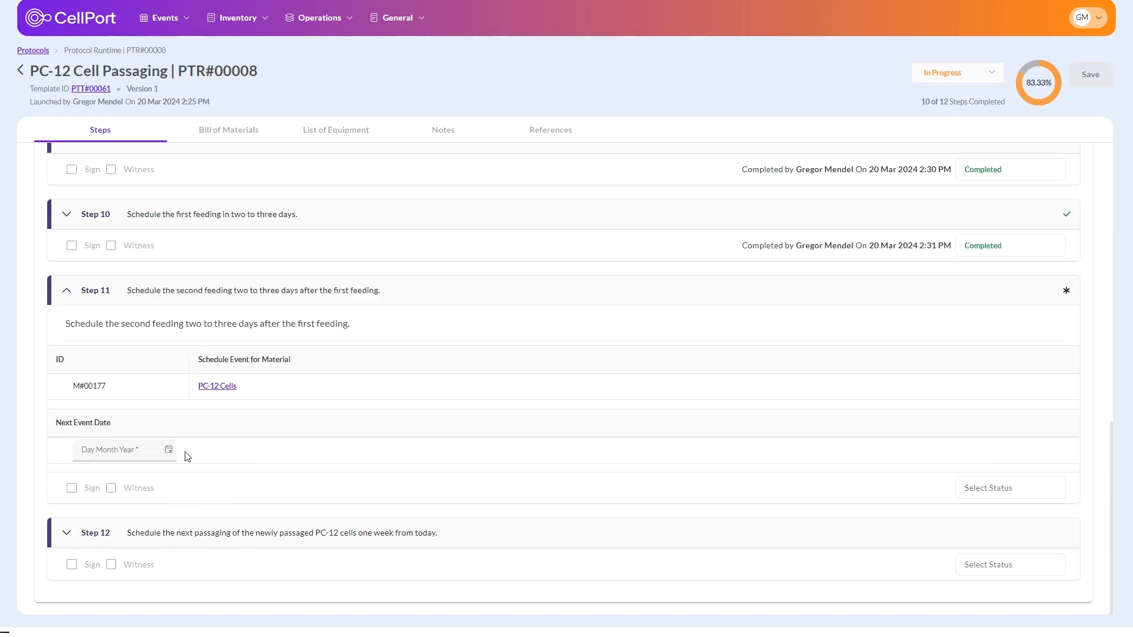
Step: Schedule the second feeding for 25 Mar 2024 and the next passaging for 27 Mar 2024, and mark Steps 11 and 12 as completed
{"action": "left_click", "coordinate": [169, 450]}
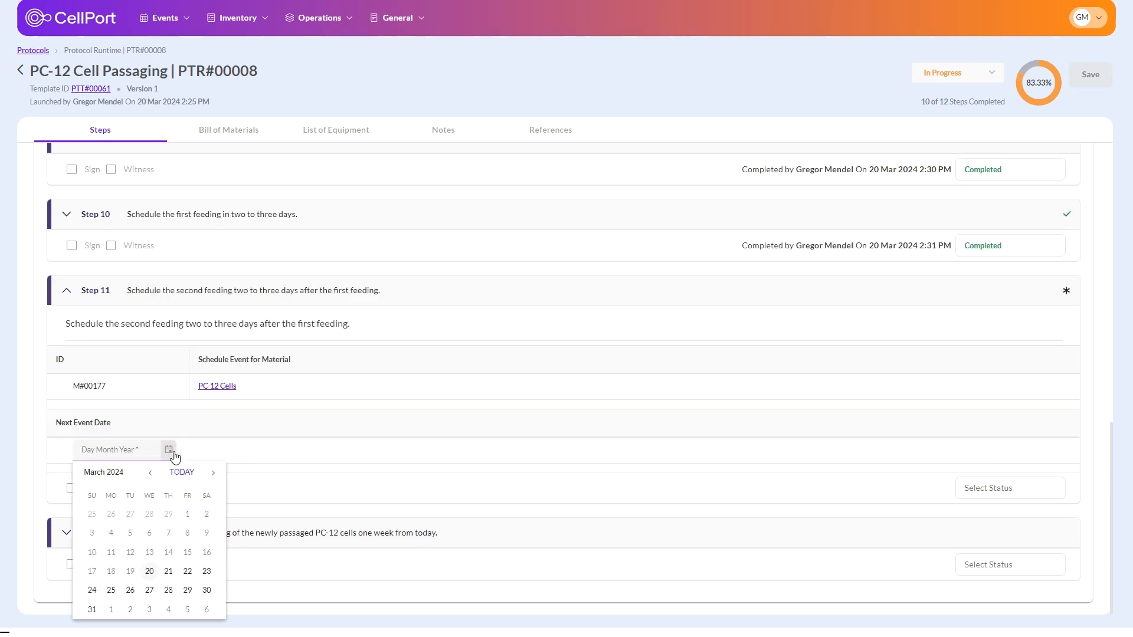
{"action": "left_click", "coordinate": [111, 591]}
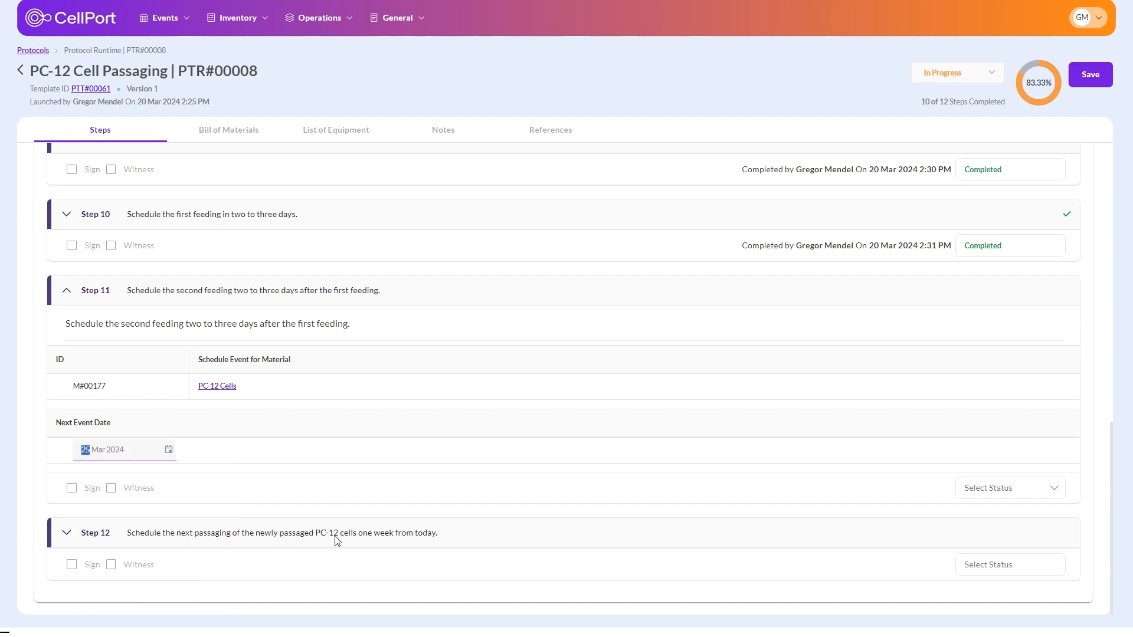
{"action": "left_click", "coordinate": [168, 527]}
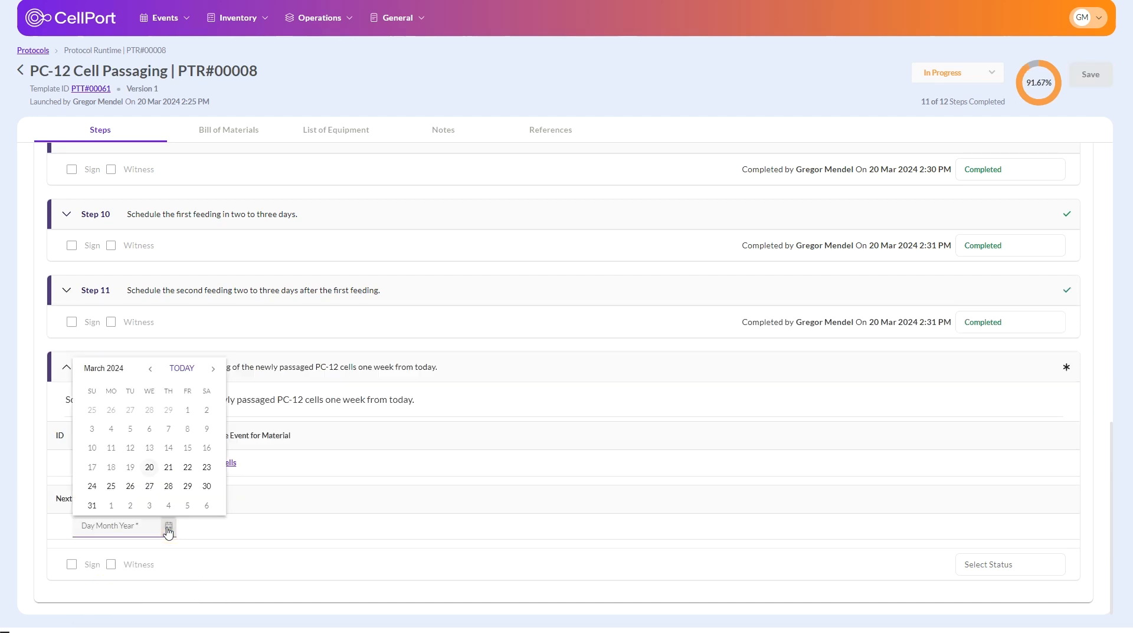
{"action": "left_click", "coordinate": [150, 486]}
Step: Set the overall status of the protocol runtime to Completed and finish the protocol
{"action": "left_click", "coordinate": [976, 81]}
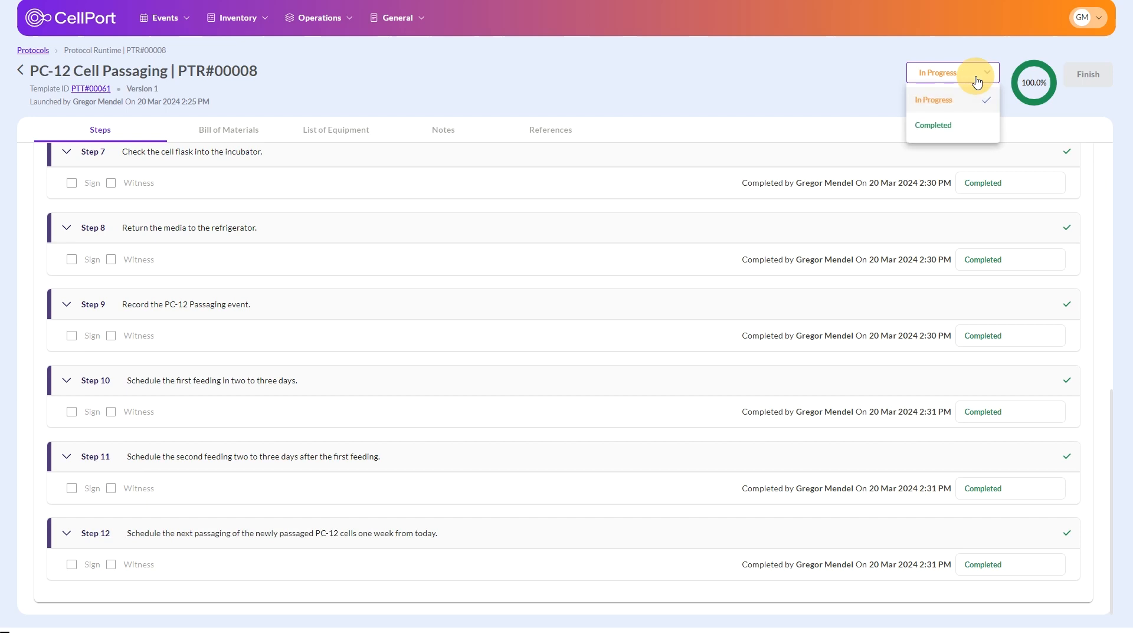
{"action": "left_click", "coordinate": [940, 124]}
{"action": "left_click", "coordinate": [1092, 75]}
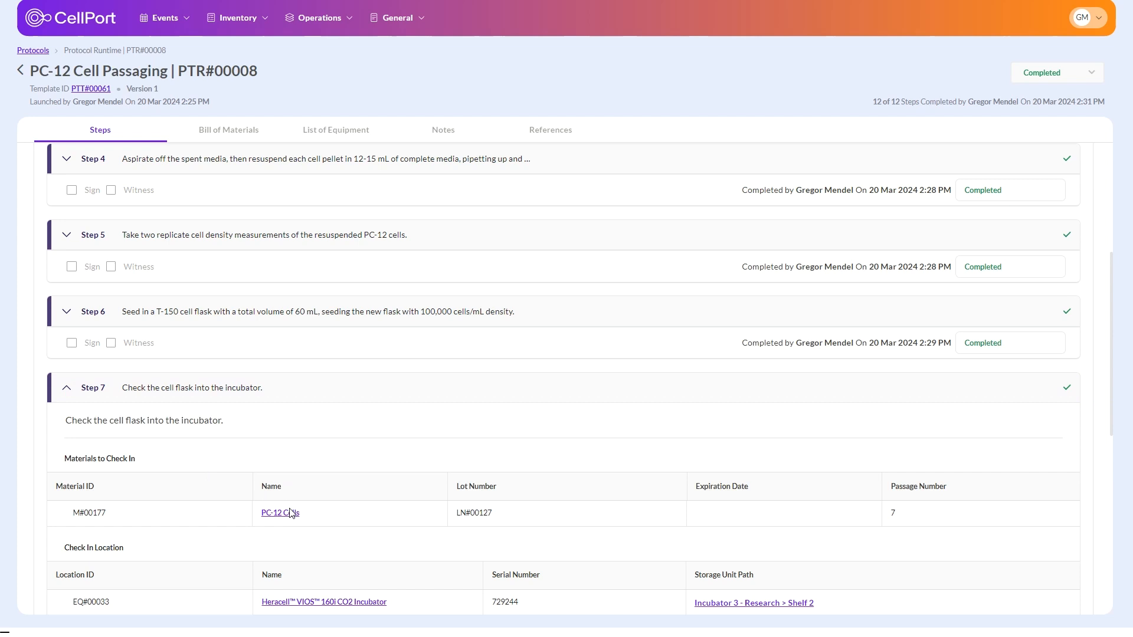
Step: Review the PC-12 Cells record from Step 7 and the location and quantity histories of the Complete PC-12 Media from Step 8
{"action": "left_click", "coordinate": [291, 512]}
{"action": "scroll", "coordinate": [97, 317], "scroll_direction": "down", "scroll_amount": 3}
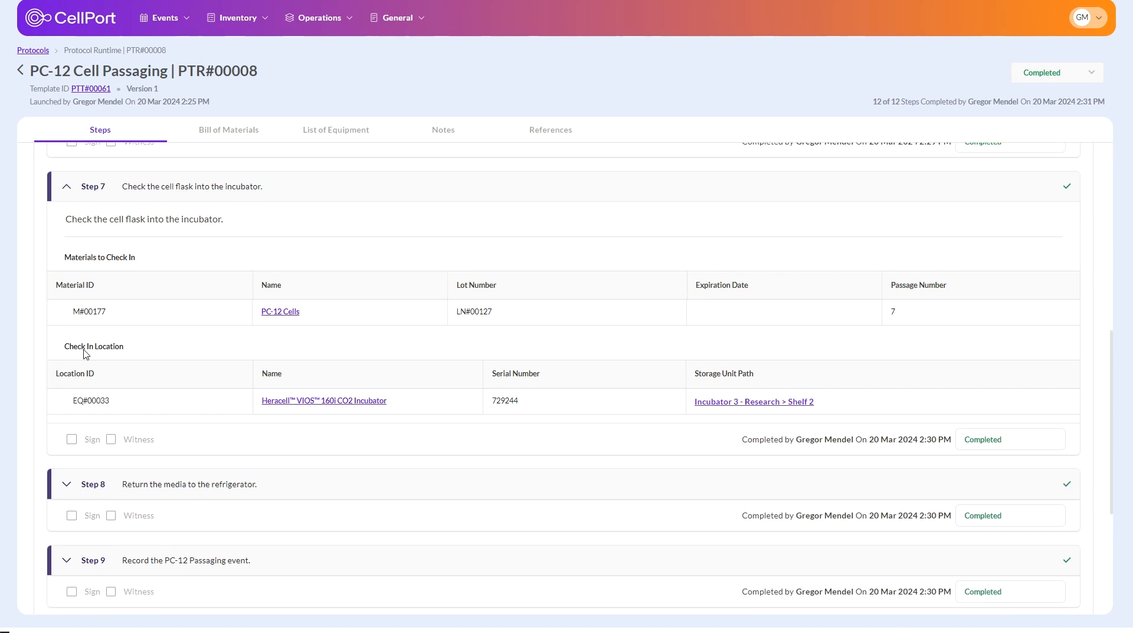
{"action": "left_click", "coordinate": [70, 340]}
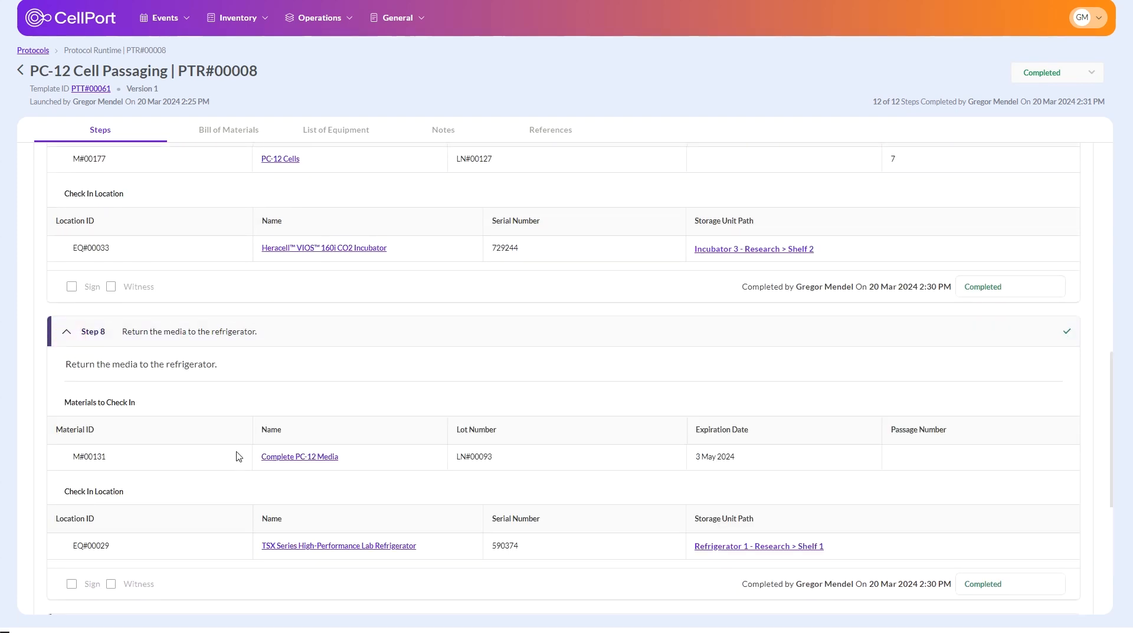
{"action": "left_click", "coordinate": [293, 459]}
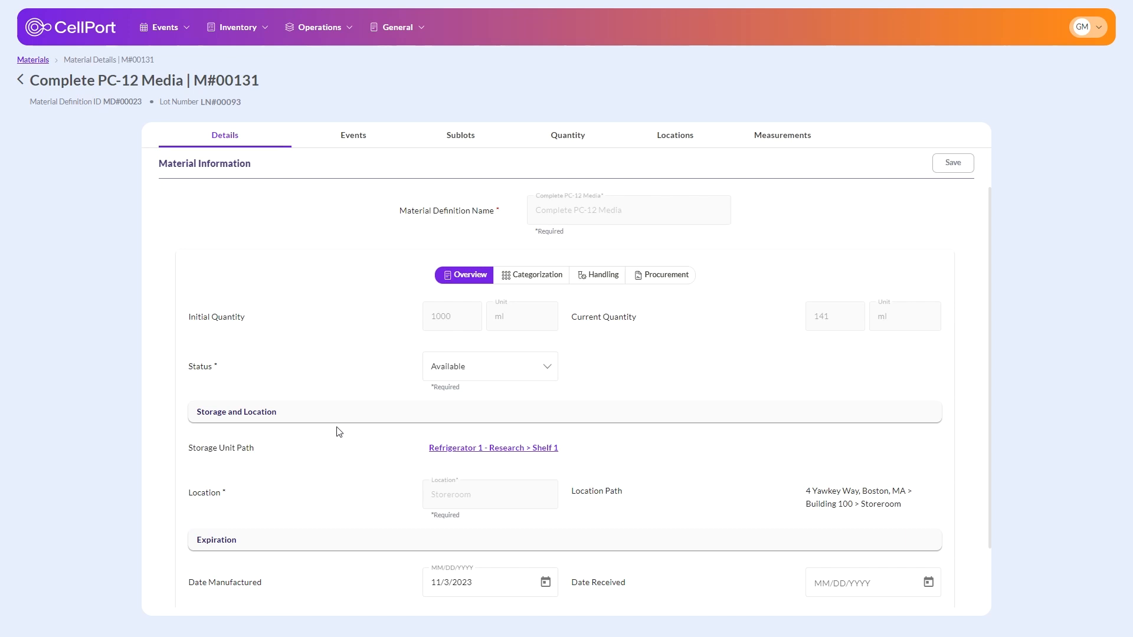
{"action": "left_click", "coordinate": [678, 136]}
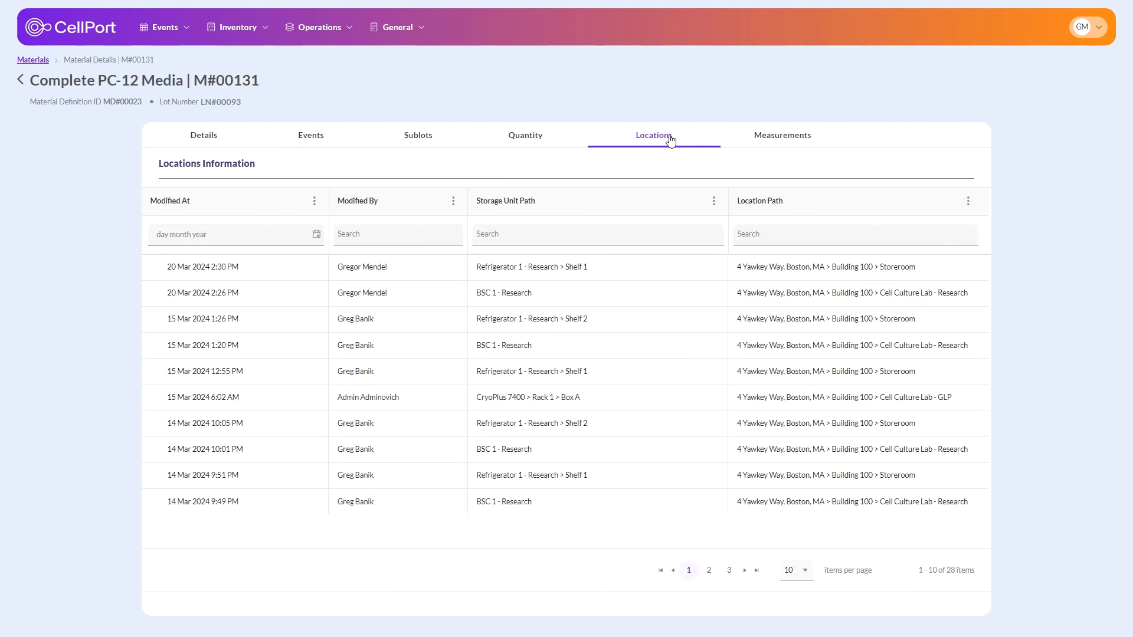
{"action": "left_click", "coordinate": [539, 138]}
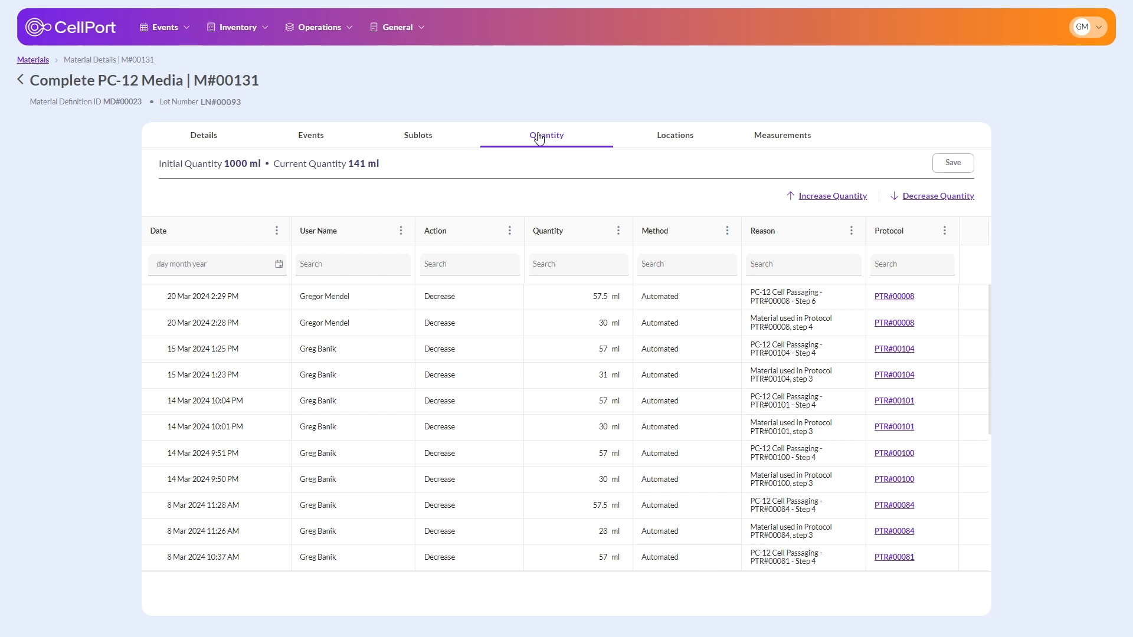
{"action": "key", "text": "ctrl+w"}
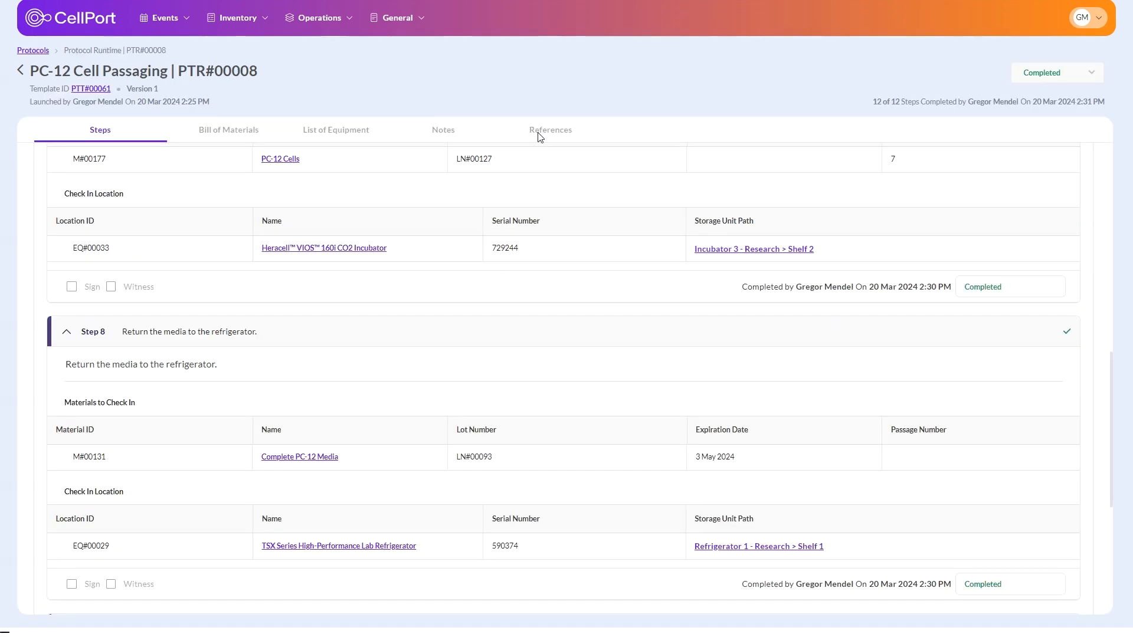